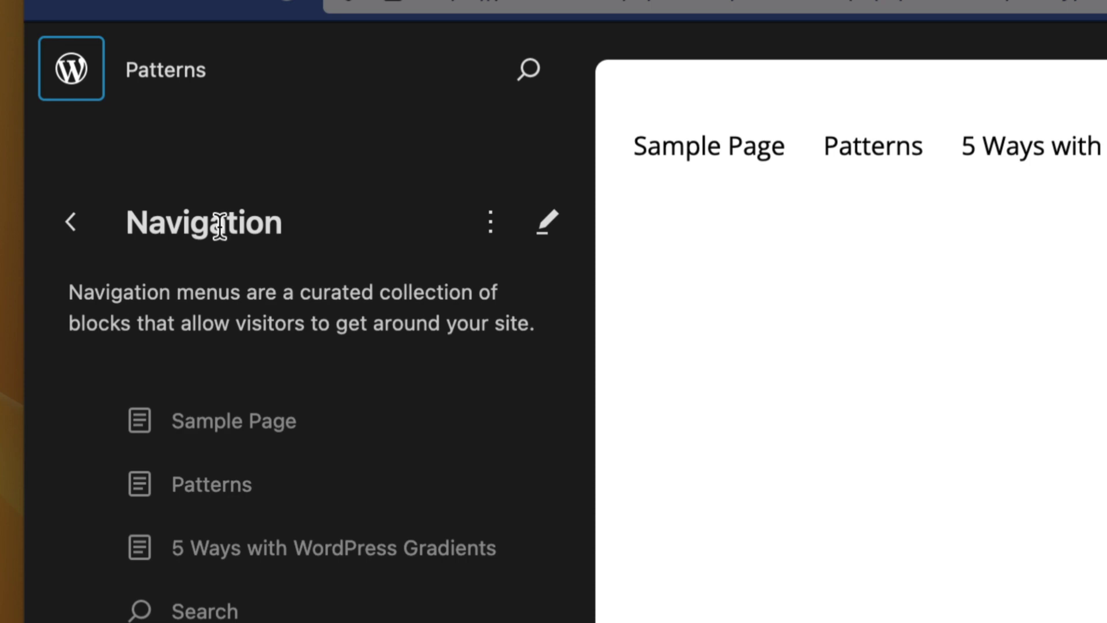
Step: Leave the Navigation panel and enter the account username and password on the login screen
click(72, 222)
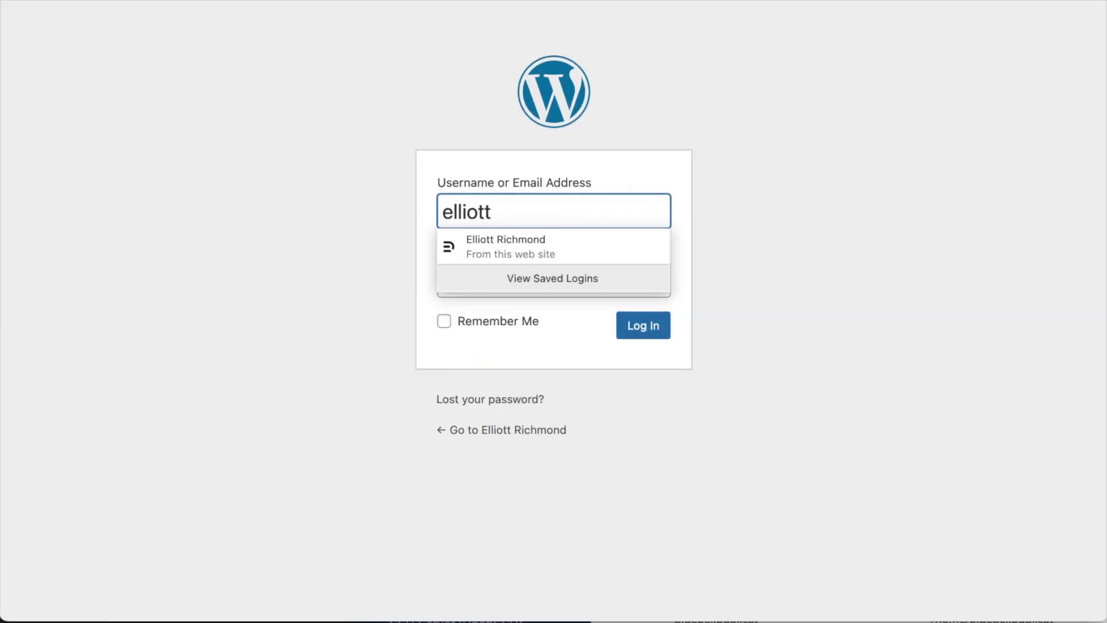
key(Down)
key(Return)
key(Tab)
text(xxxxxxxxxx)
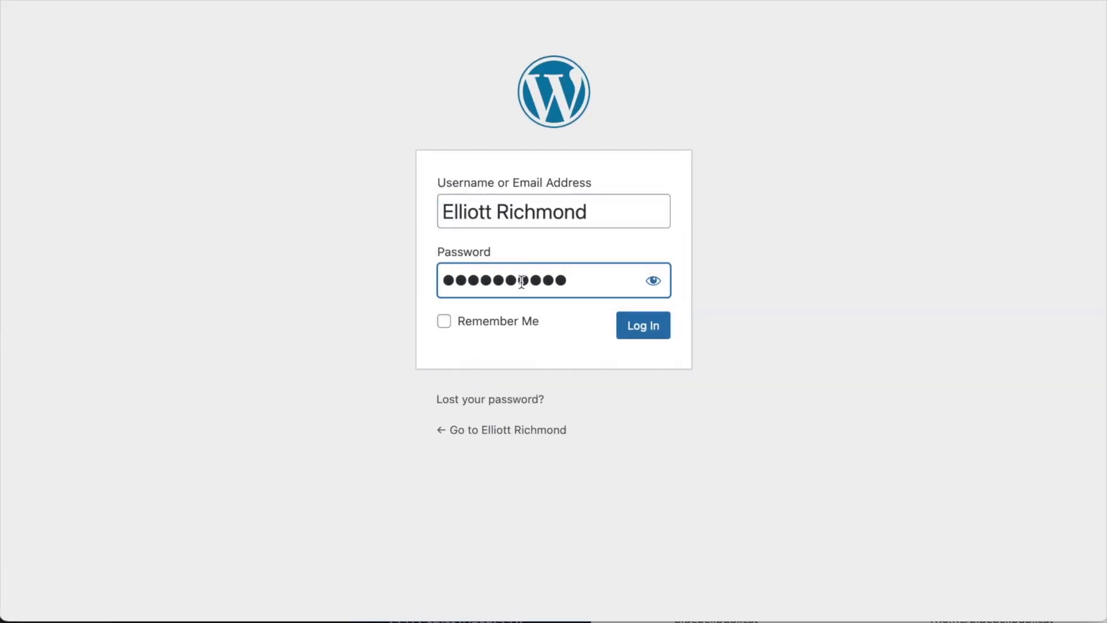
Step: Log in and bring up the Patterns site's live front page
click(645, 327)
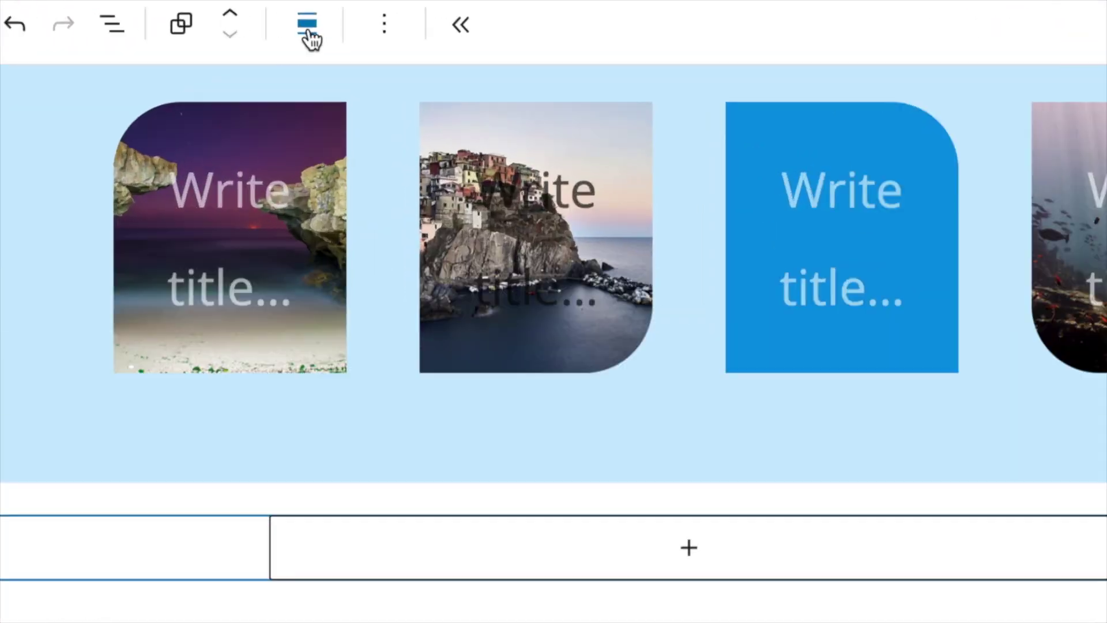
click(1045, 234)
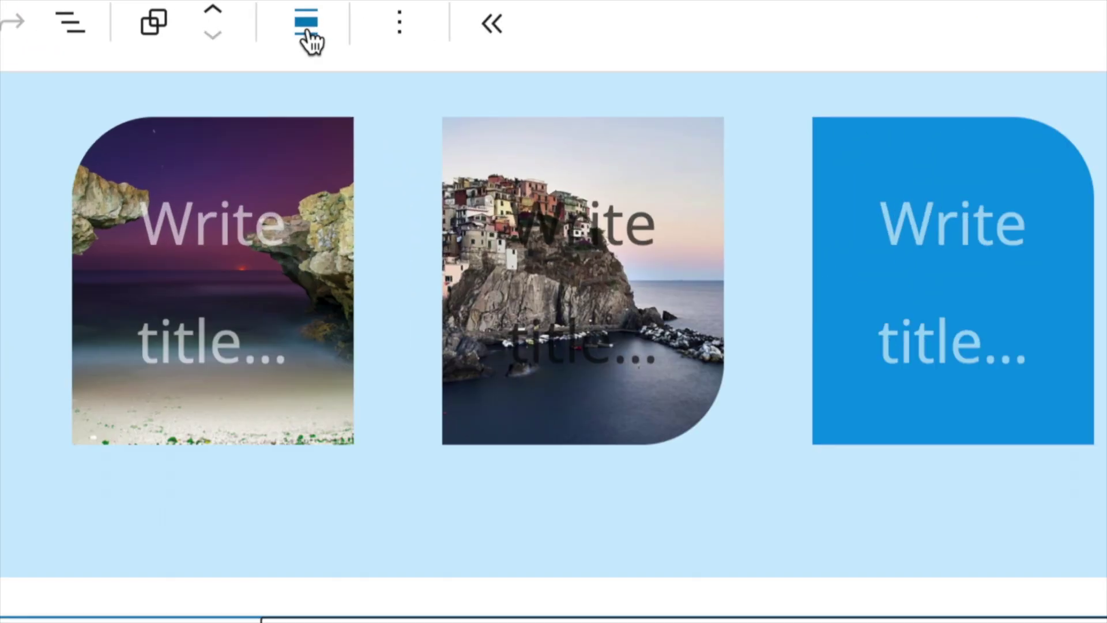
click(306, 36)
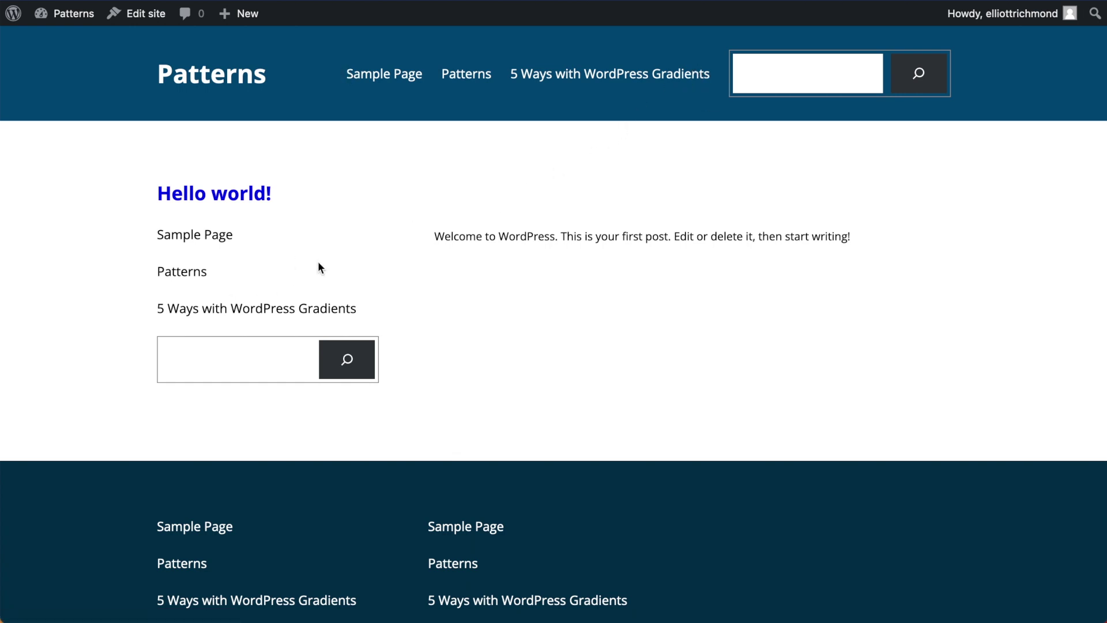
Step: Check the front page footer, then enter the Site Editor on the Front Page template
scroll(210, 337, down, 5)
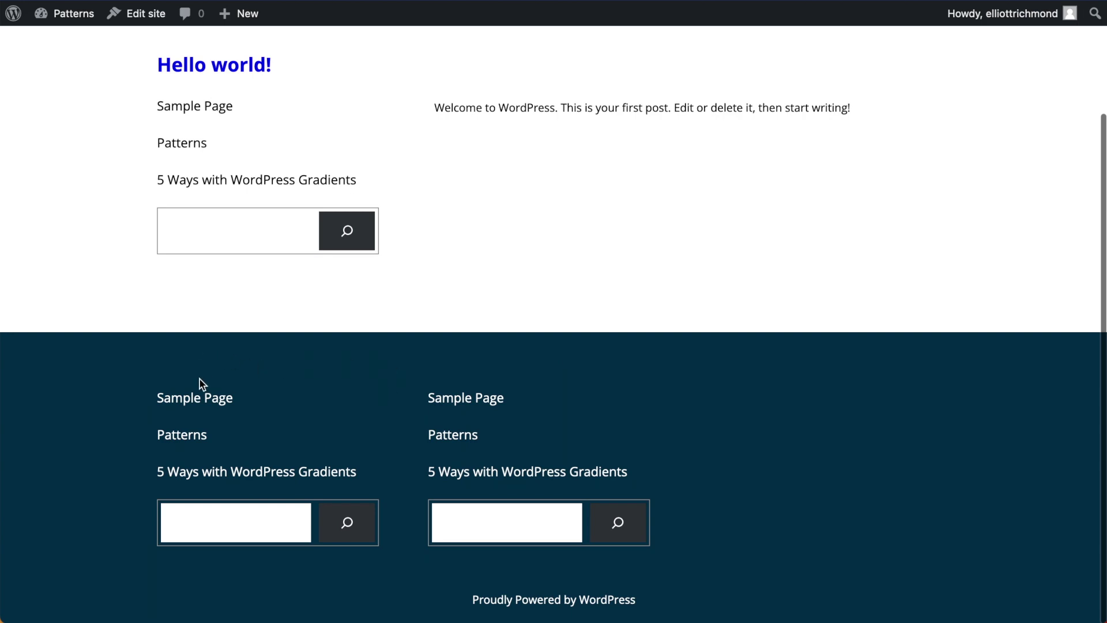
scroll(613, 462, up, 5)
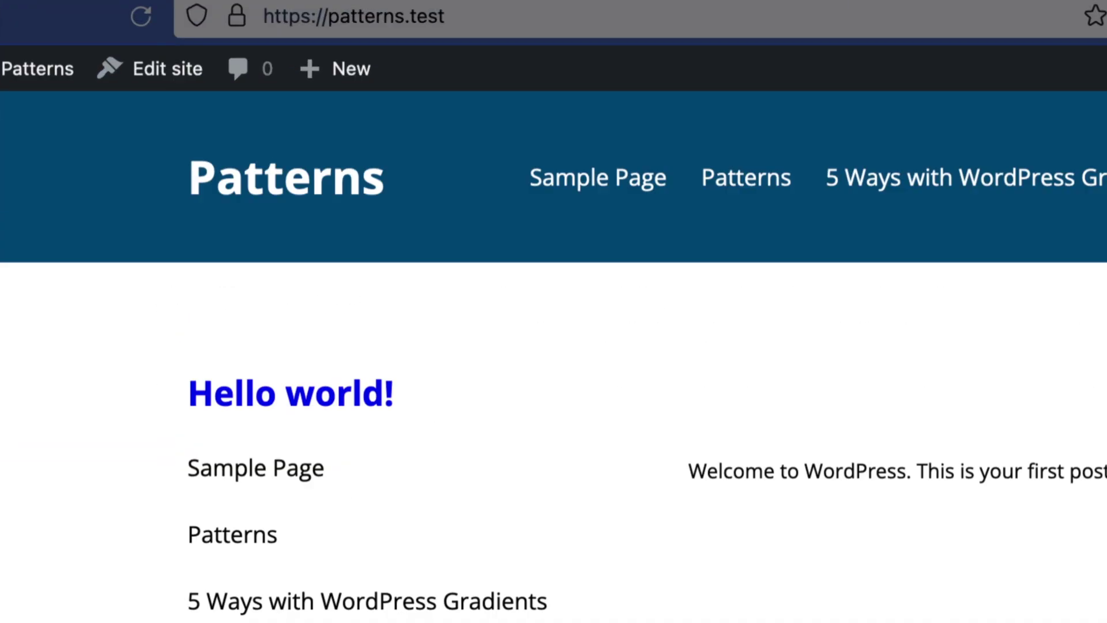
click(173, 78)
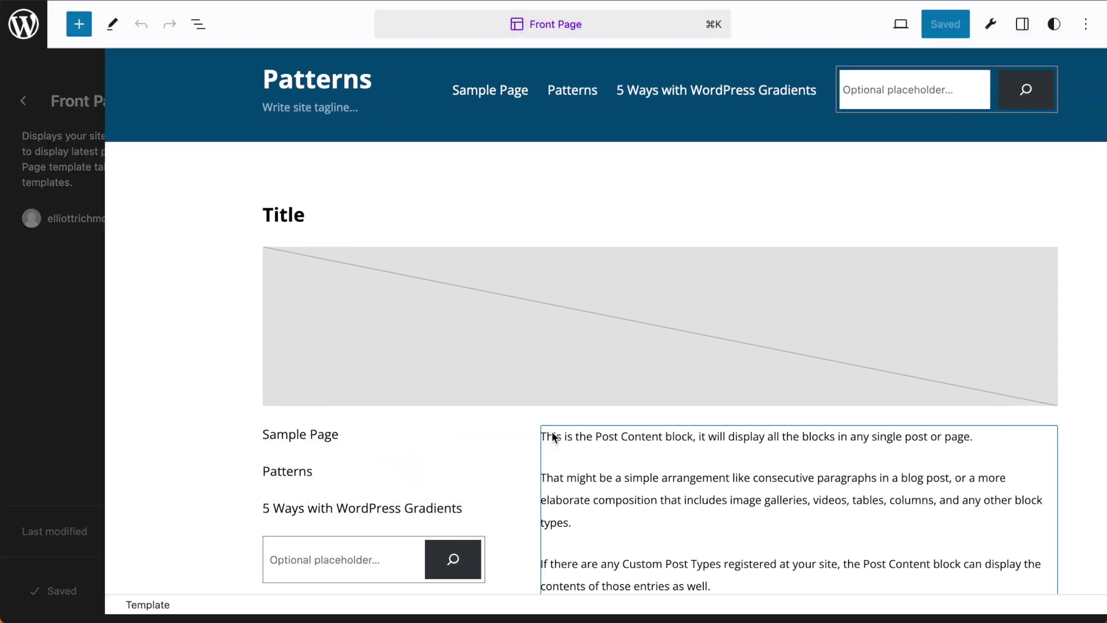
Step: Select the sidebar Navigation block and try reordering Search in its settings Menu list
scroll(579, 445, down, 5)
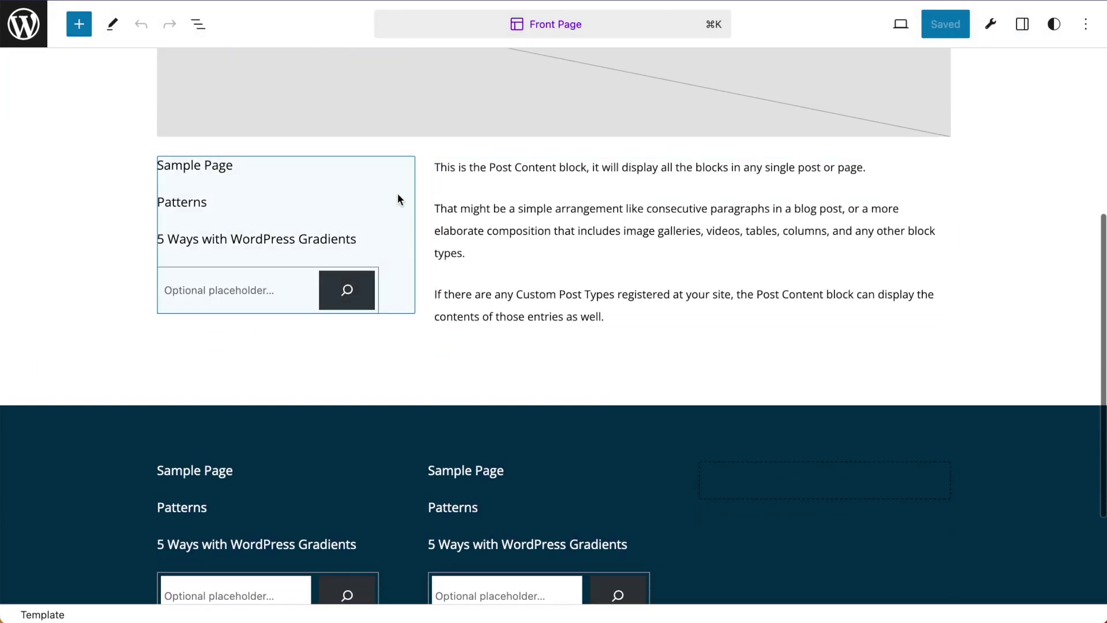
click(396, 200)
click(1022, 24)
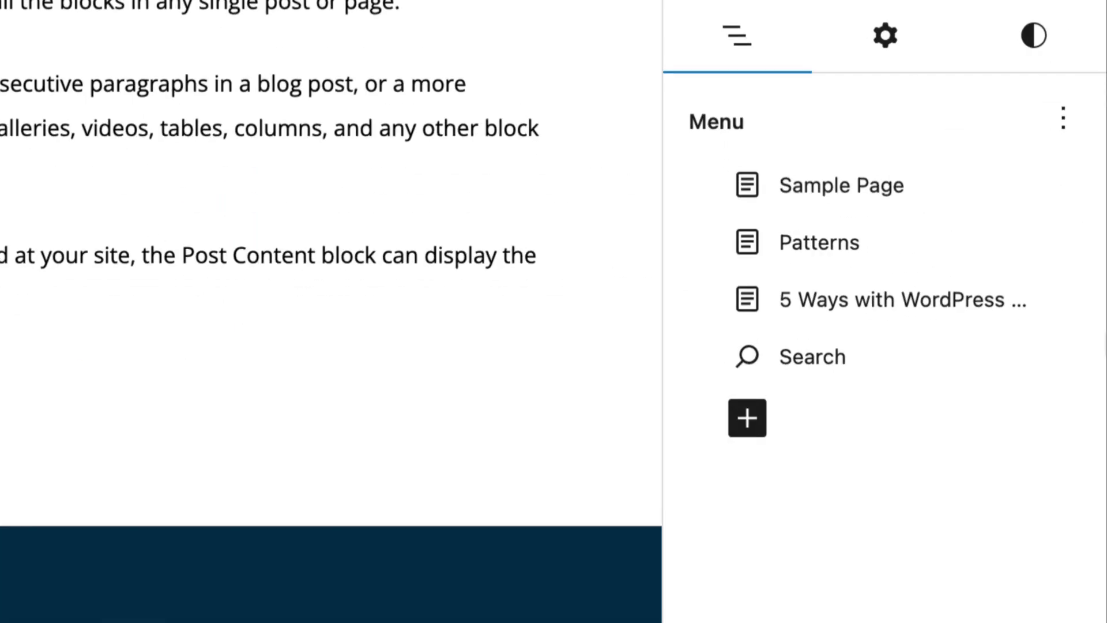
drag(828, 366, 812, 184)
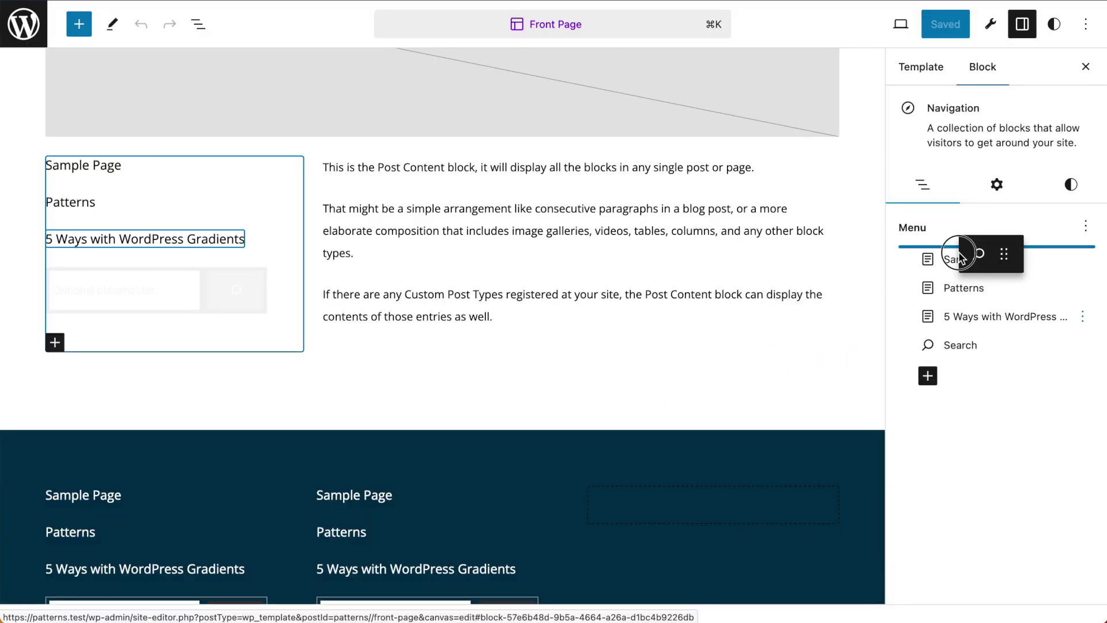
mouse_move(960, 259)
mouse_down()
mouse_move(974, 250)
mouse_move(968, 257)
mouse_up()
scroll(281, 337, down, 2)
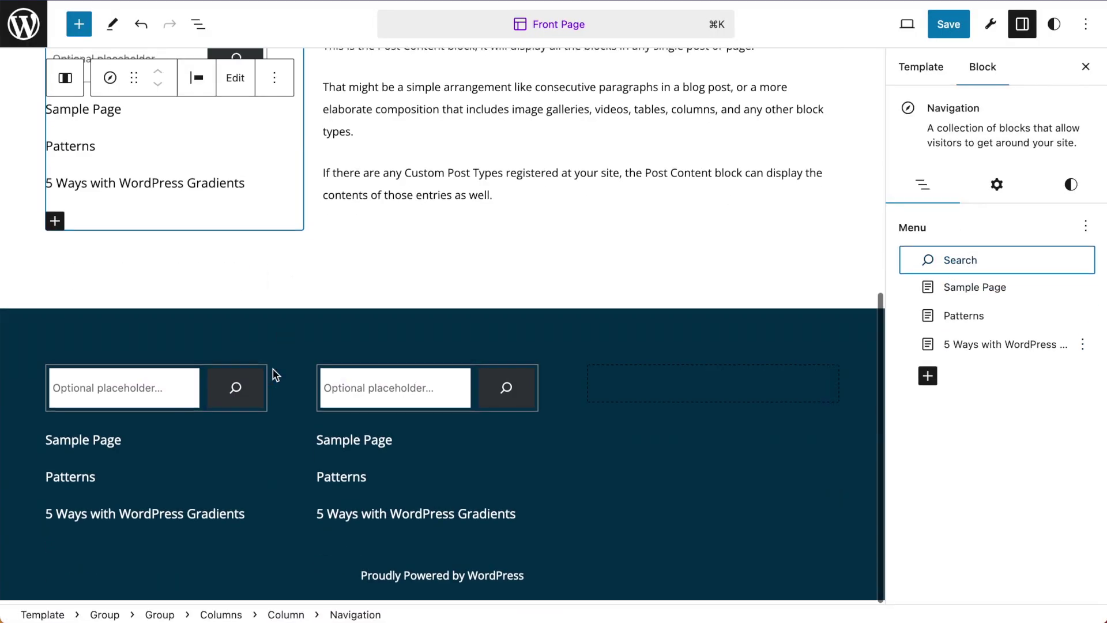
drag(957, 261, 960, 358)
Step: Edit the navigation menu on its own and move Search after the three page links
scroll(666, 261, up, 5)
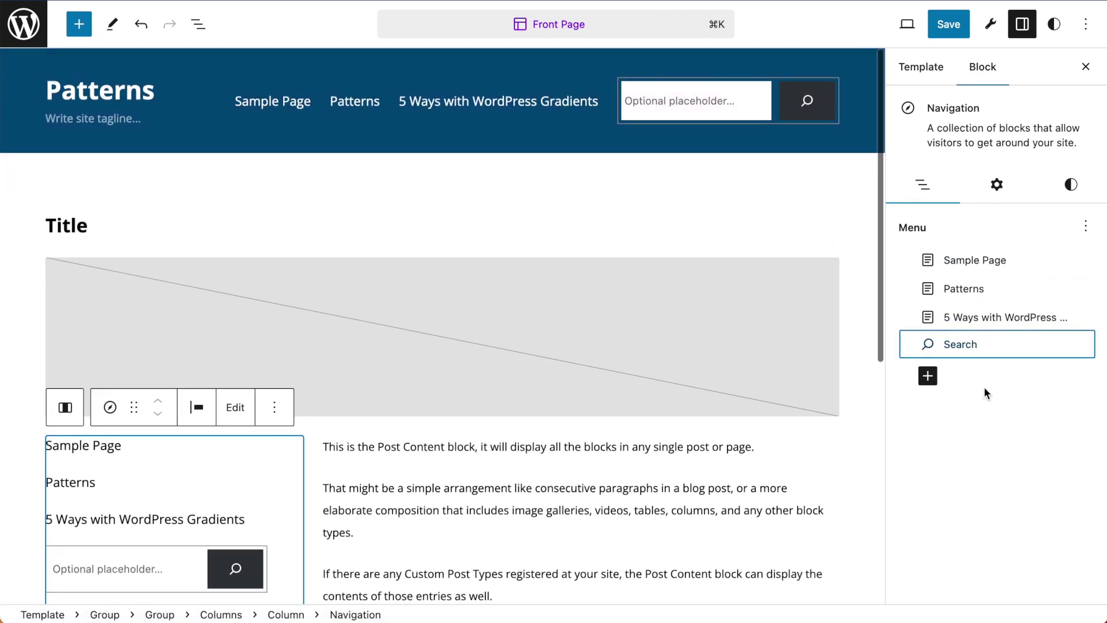
drag(962, 345, 963, 249)
scroll(577, 283, down, 5)
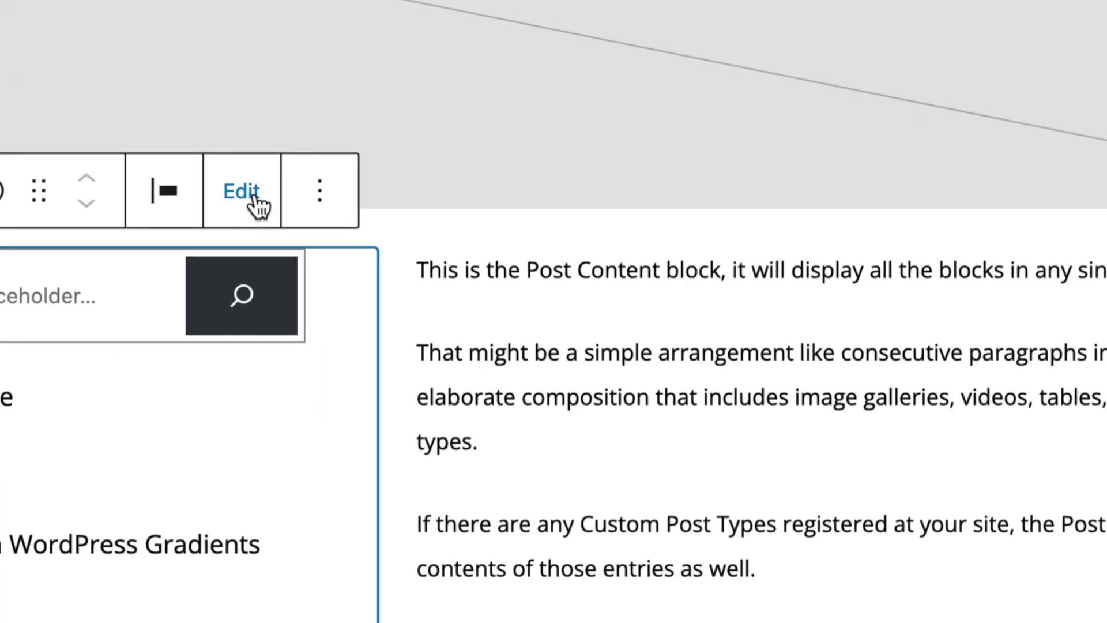
click(237, 155)
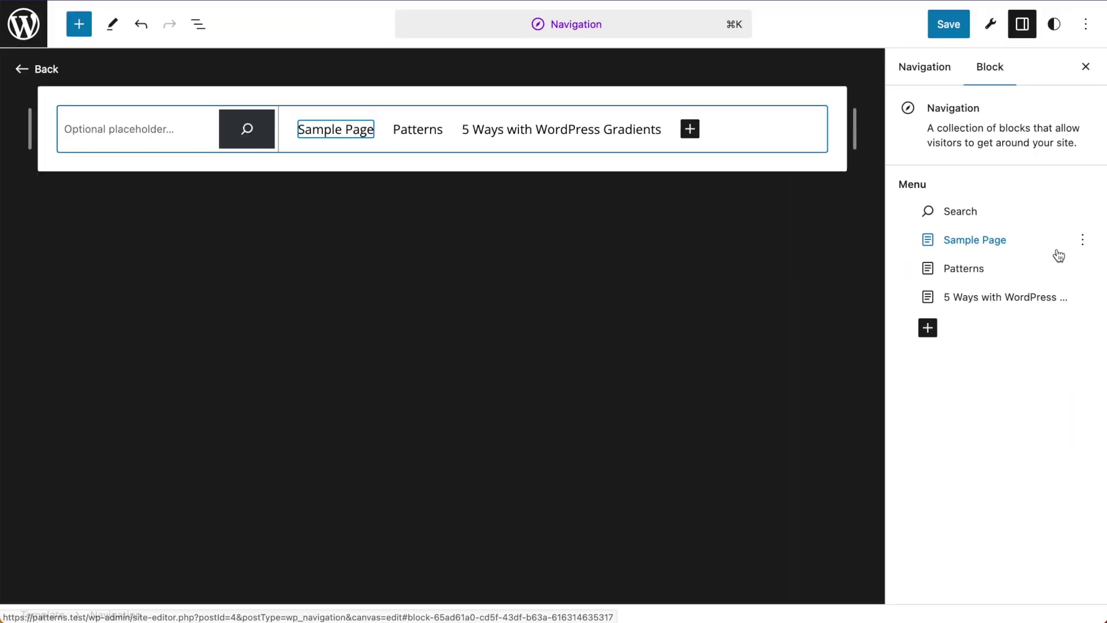
drag(959, 217, 958, 321)
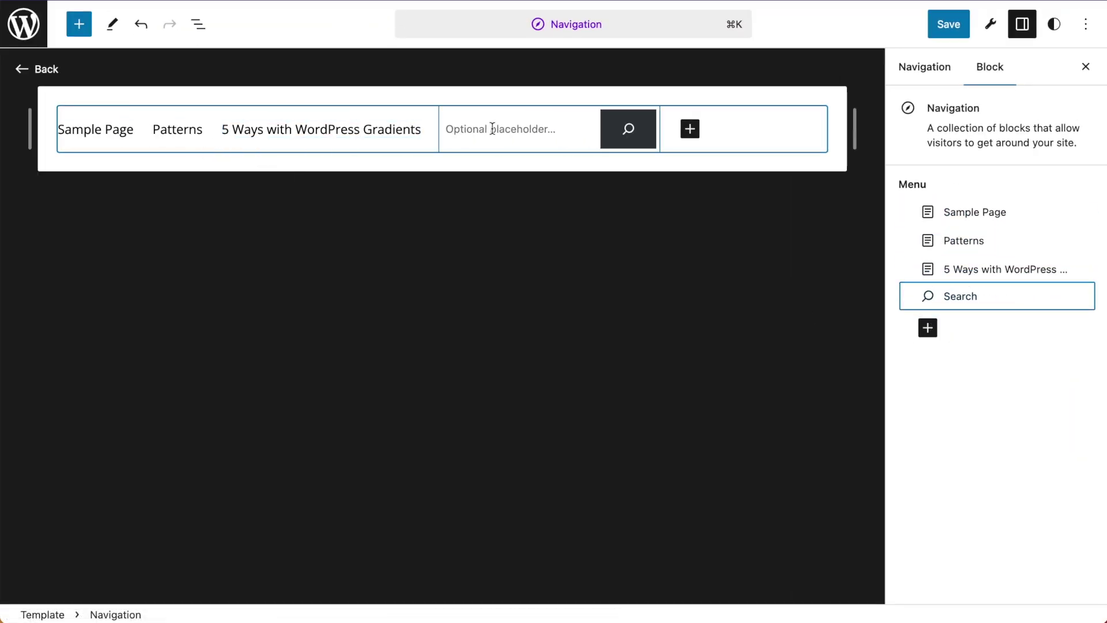
Step: Hide the Settings sidebar and return to the Site Editor's Navigation section
click(1024, 29)
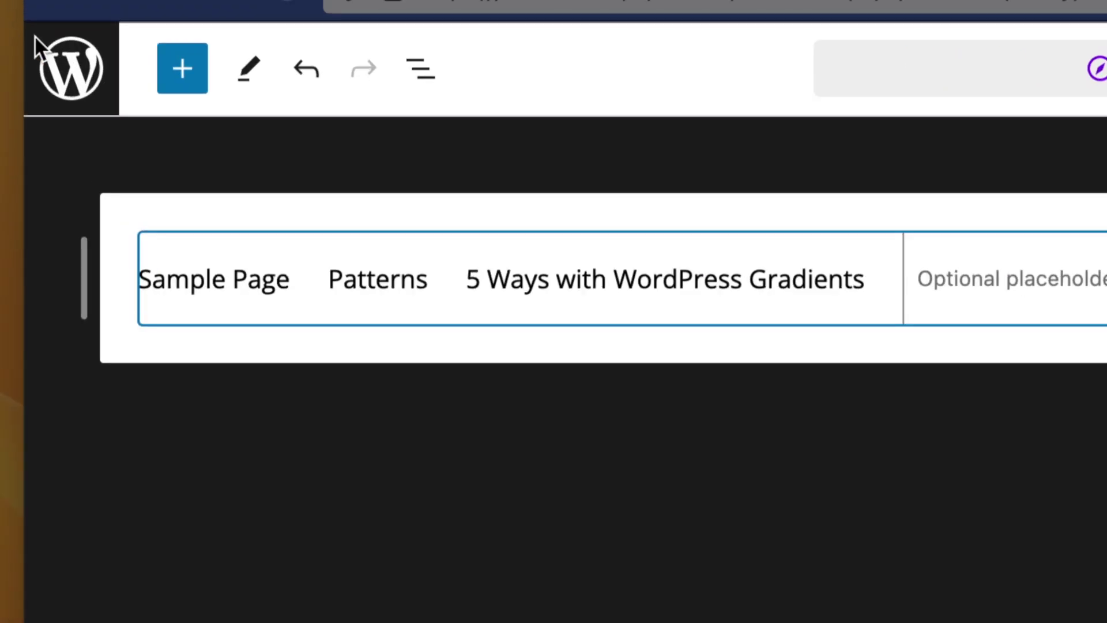
click(65, 59)
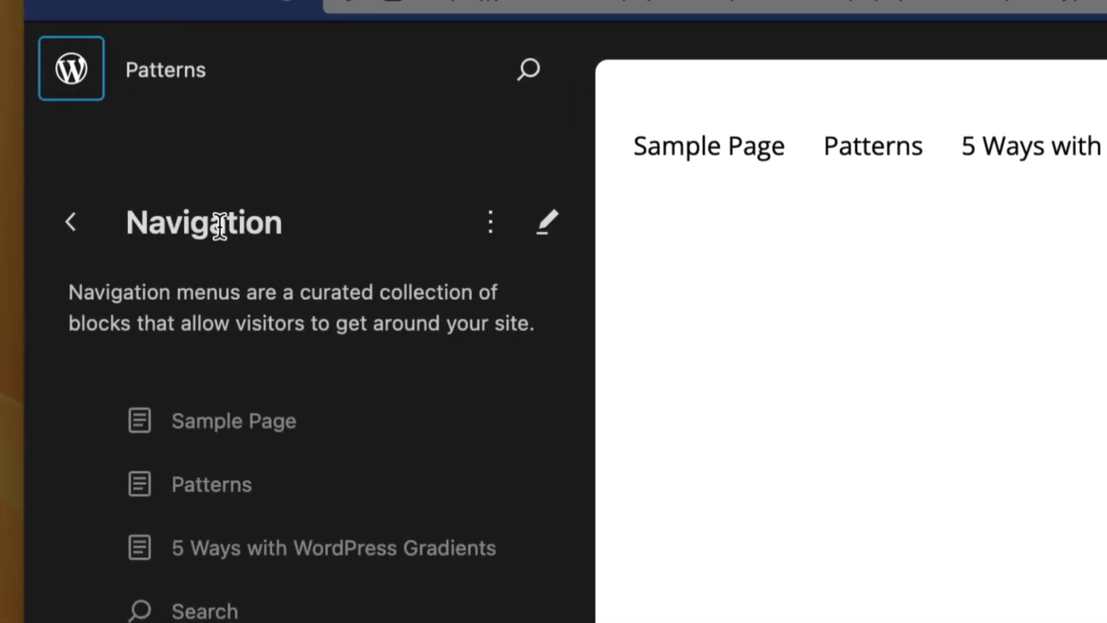
click(71, 223)
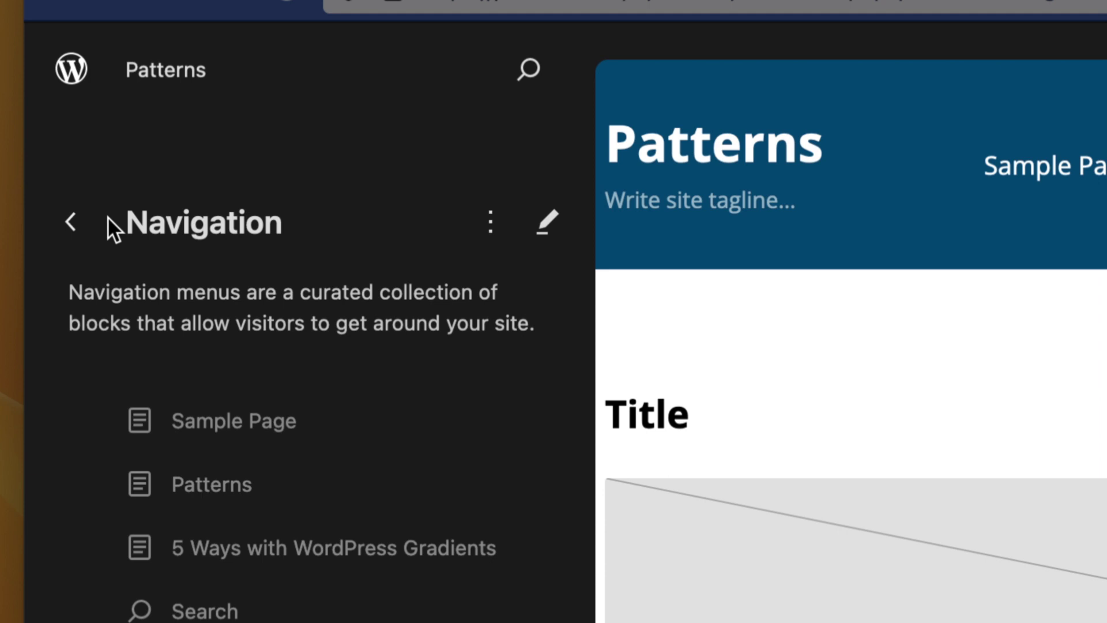
Step: Duplicate the Navigation menu
click(493, 224)
click(539, 370)
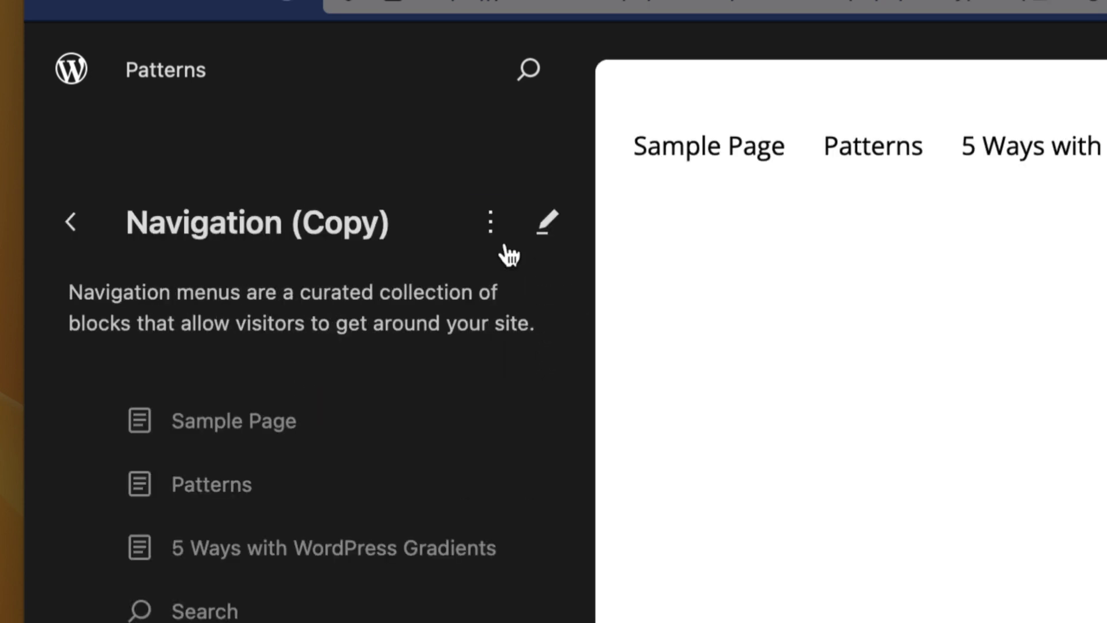
click(493, 225)
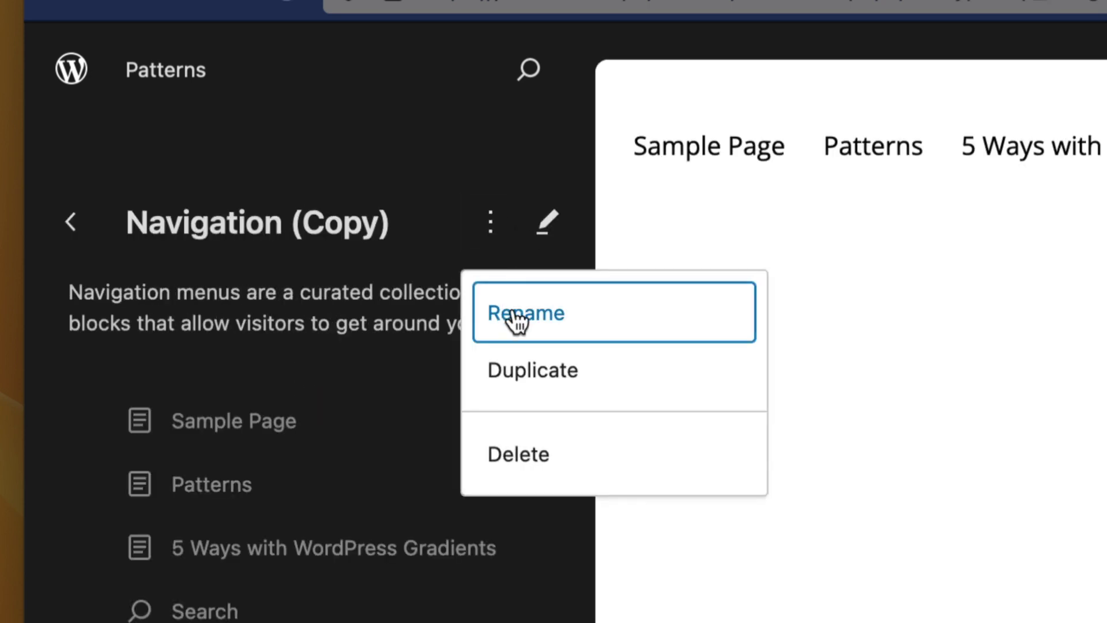
click(510, 320)
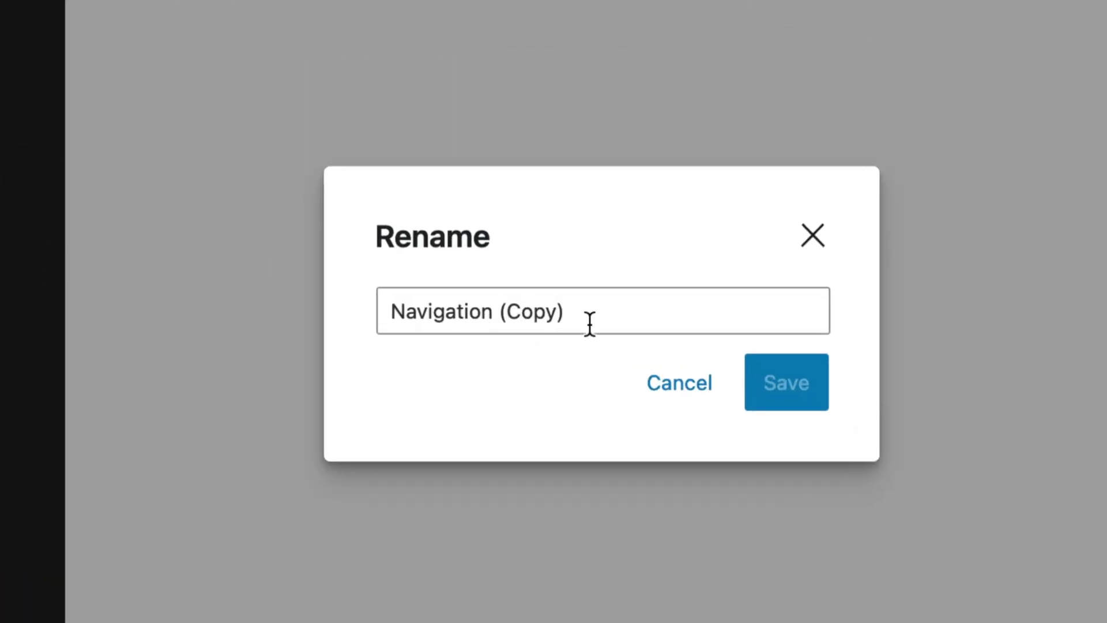
Step: Rename the copied menu to 'Second Menu', correcting the typo, and save
drag(713, 414, 523, 409)
text(Sec)
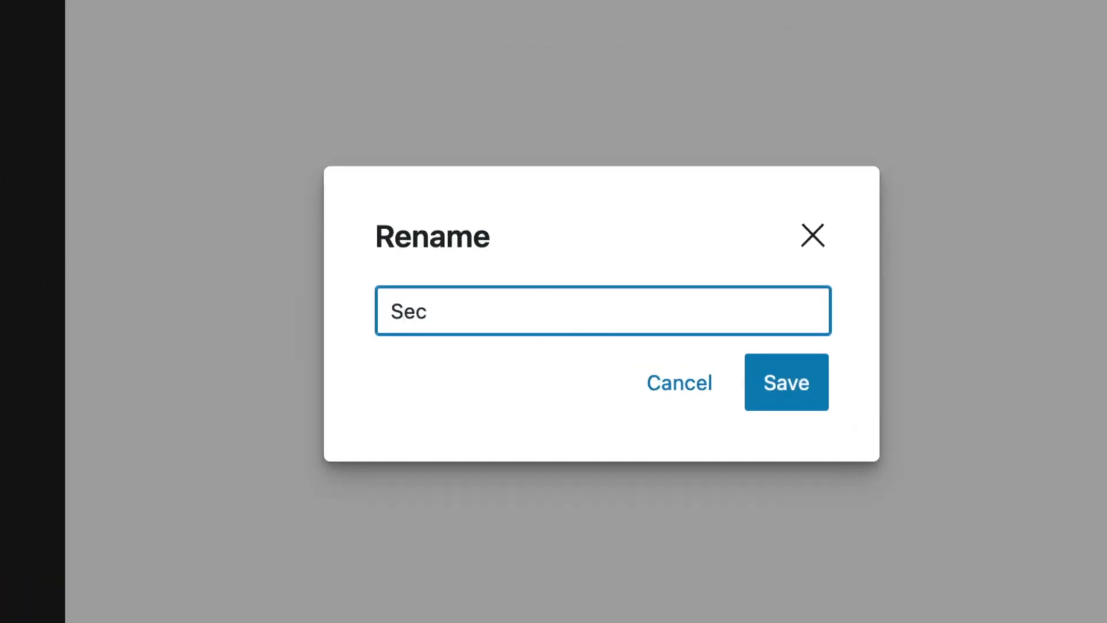
text(ond Mneu)
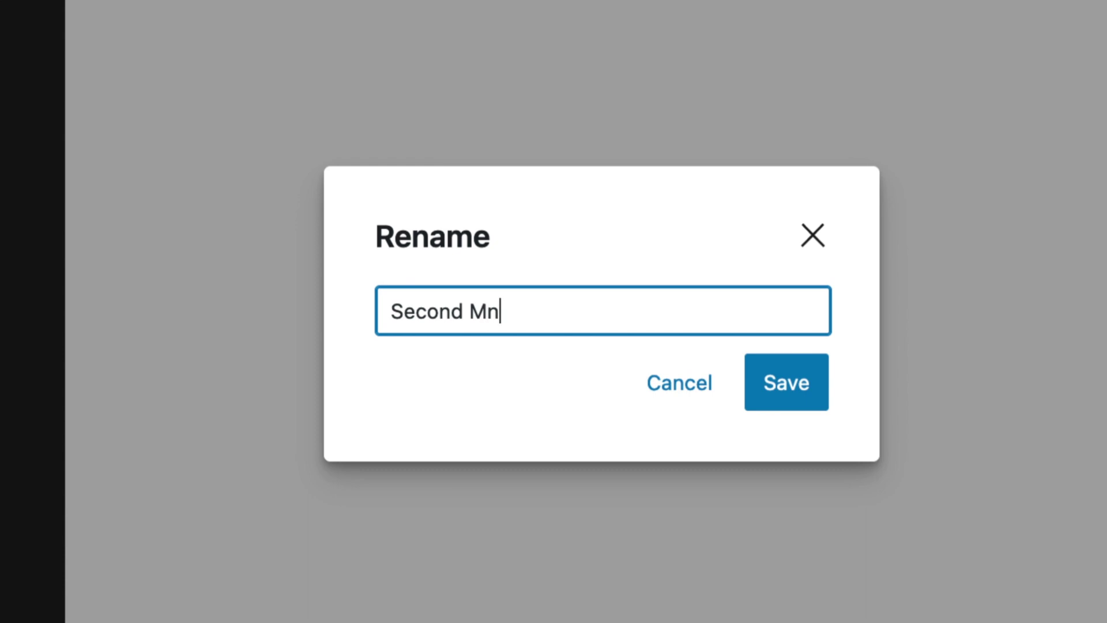
key(BackSpace)
key(BackSpace)
key(BackSpace)
text(eu)
key(BackSpace)
text(nu)
click(768, 395)
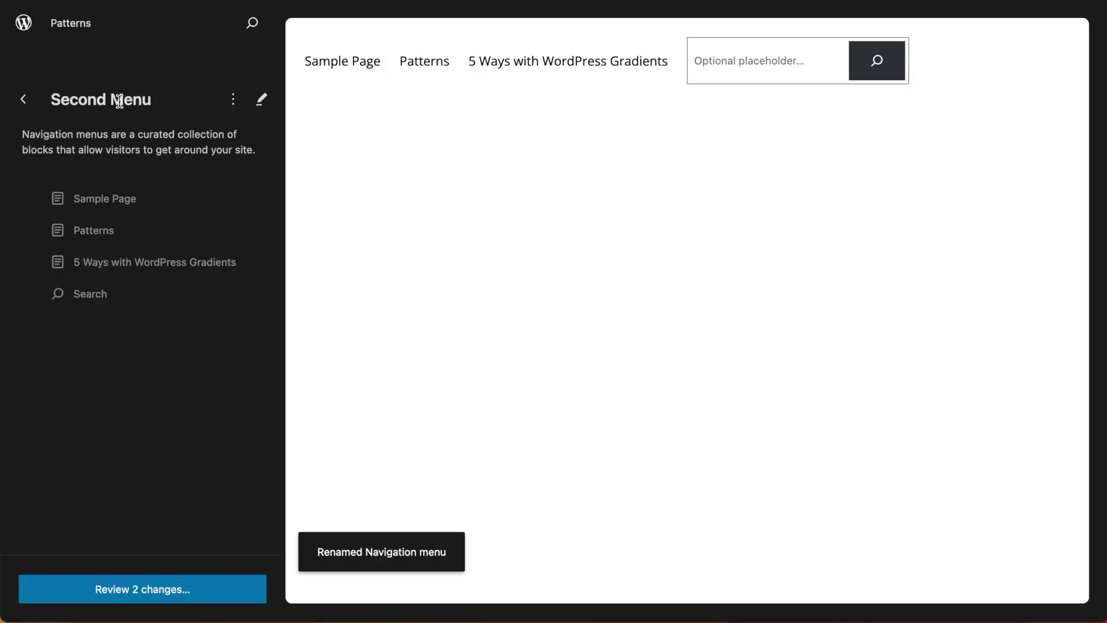
Step: Go back to the menu list and bring up the options of the menu named Navigation
click(26, 100)
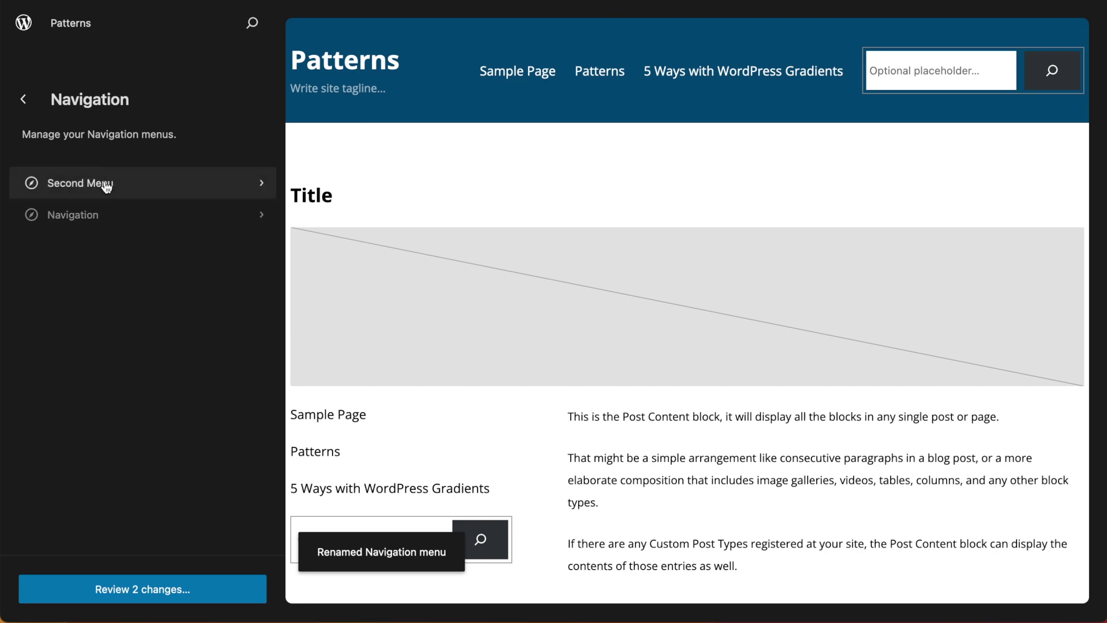
click(94, 222)
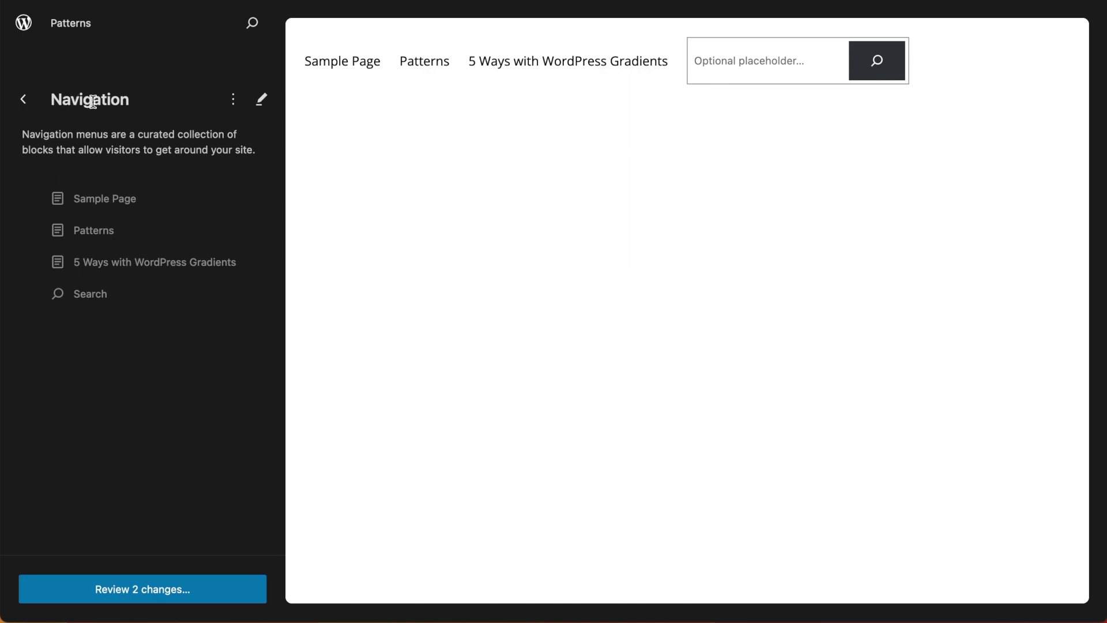
click(232, 103)
Step: Rename the Navigation menu to 'Main Menu', then reopen it from the menu list
click(250, 144)
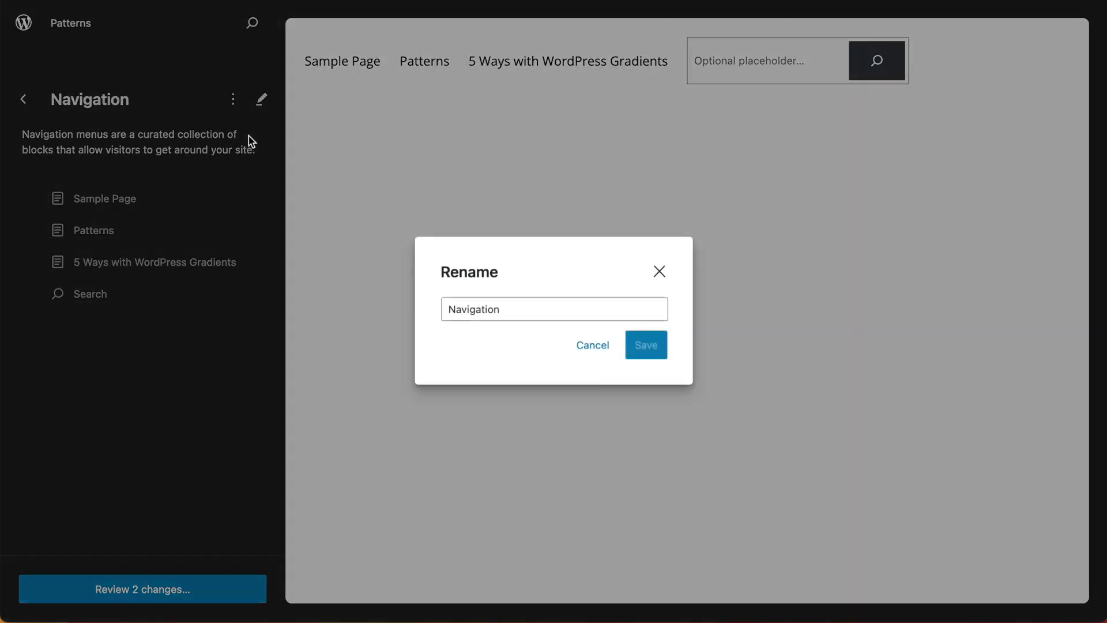
double_click(524, 311)
text(Main Menu)
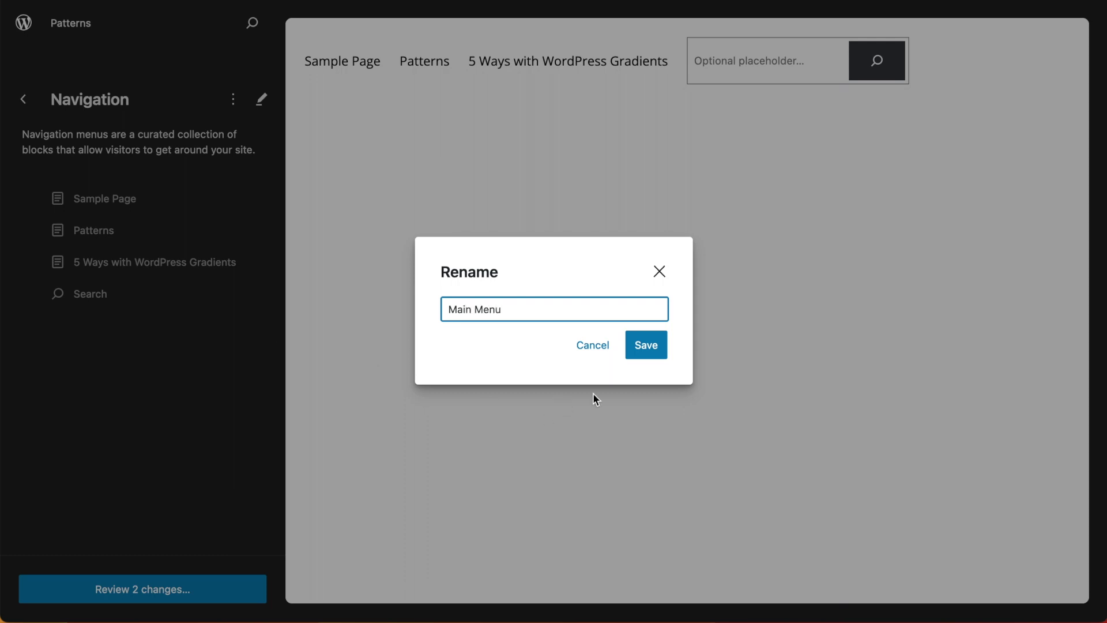
click(647, 345)
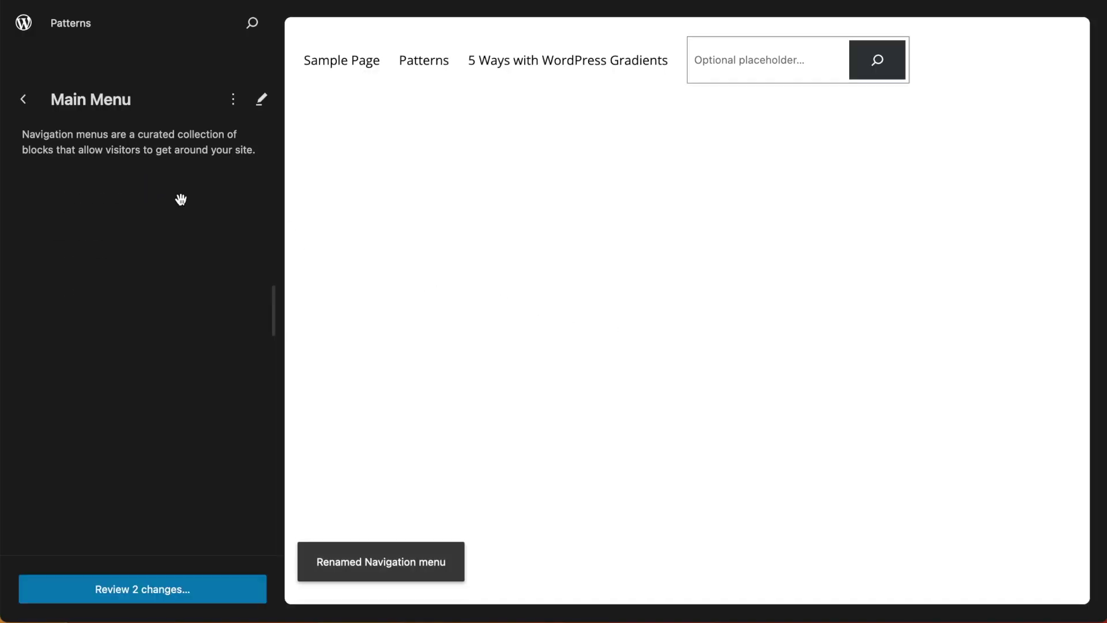
click(24, 100)
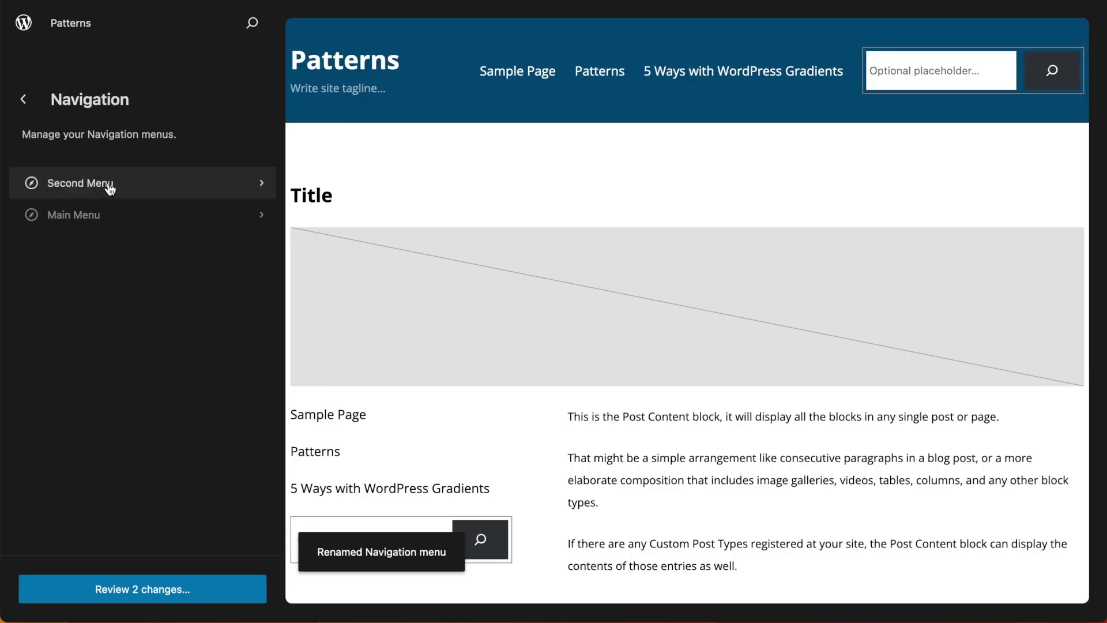
click(90, 220)
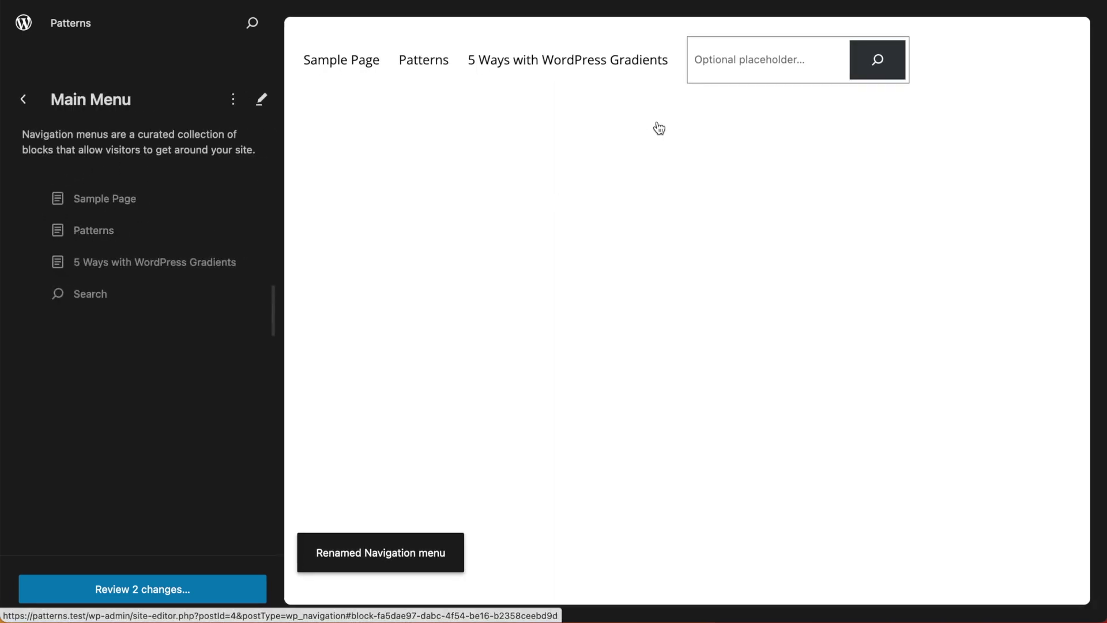
Step: In the full editor, drag Search to the top of Main Menu, then return to the menu list
click(261, 100)
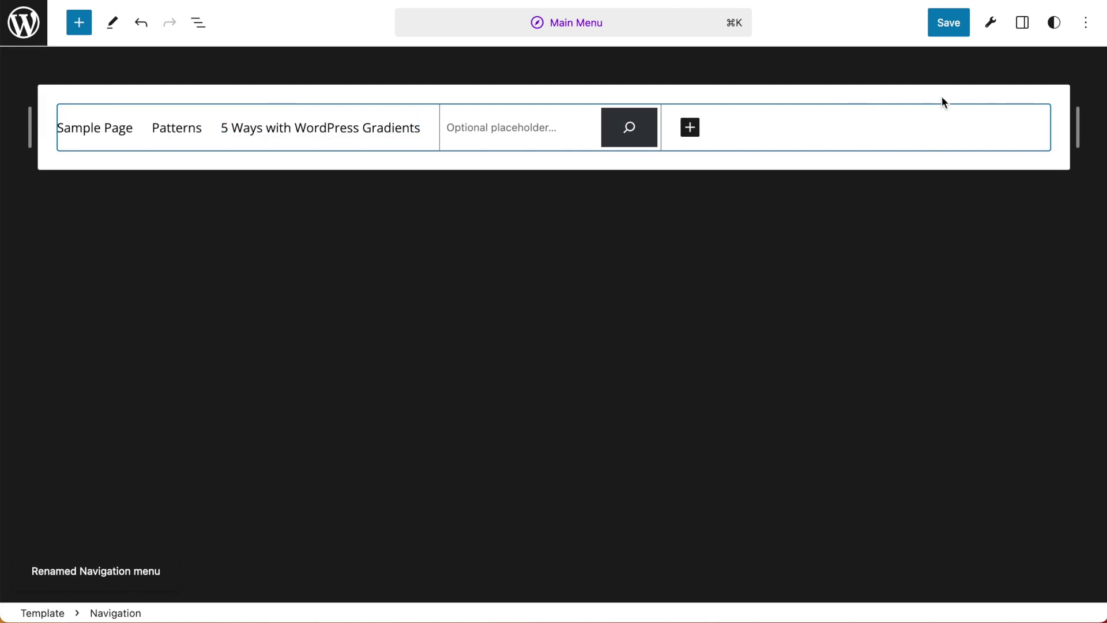
click(1022, 22)
drag(963, 295, 948, 208)
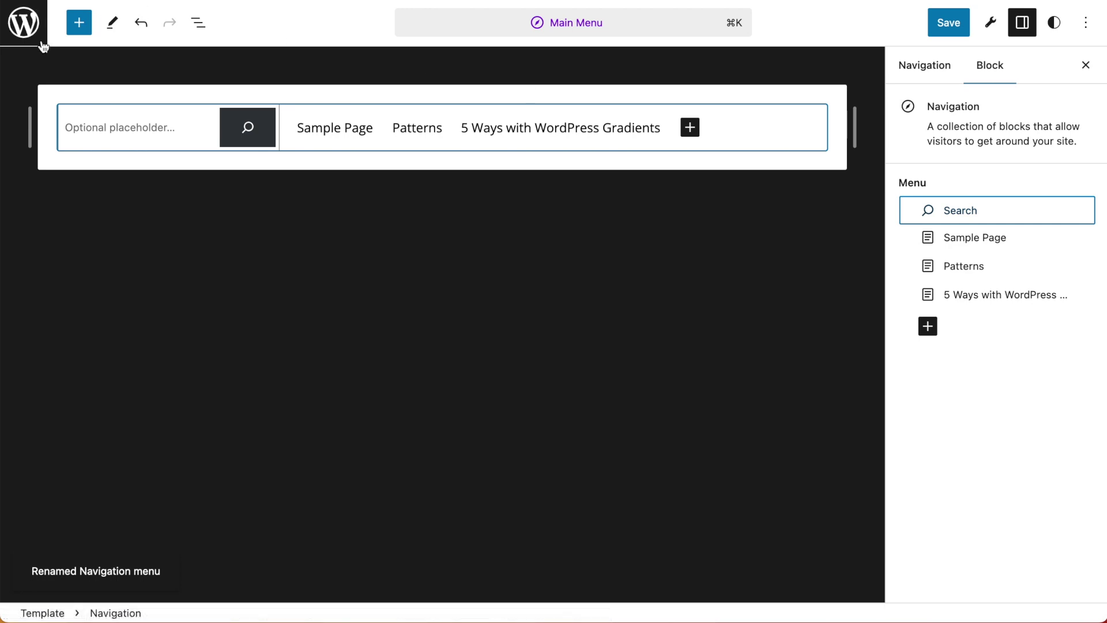
click(23, 23)
click(23, 100)
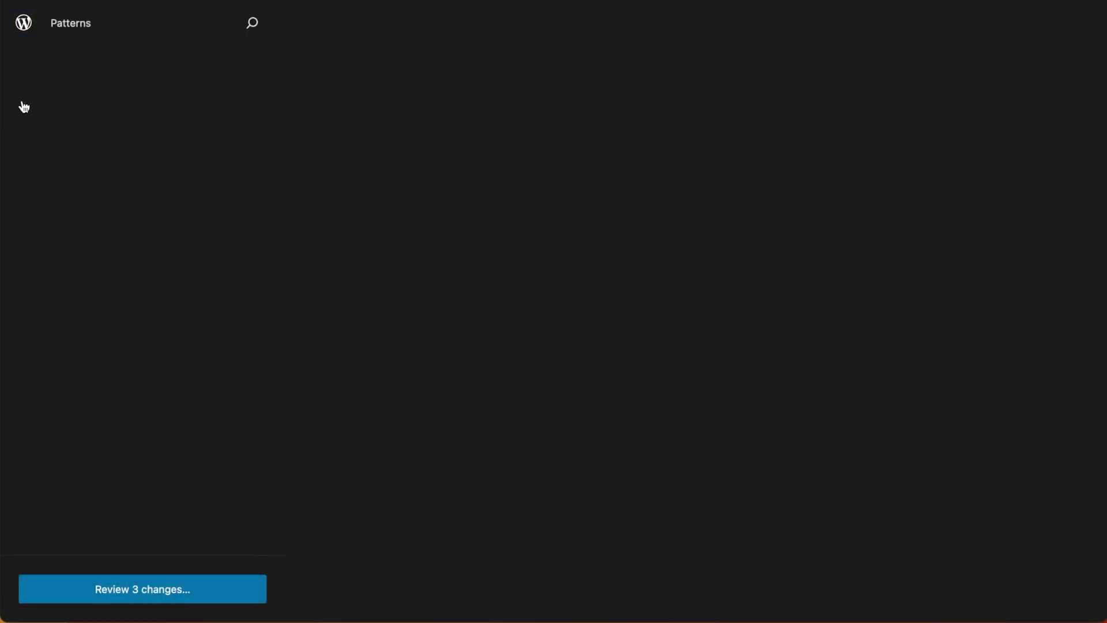
Step: Remove Search and '5 Ways with WordPress Gradients' from Second Menu, then go back to Design
click(75, 184)
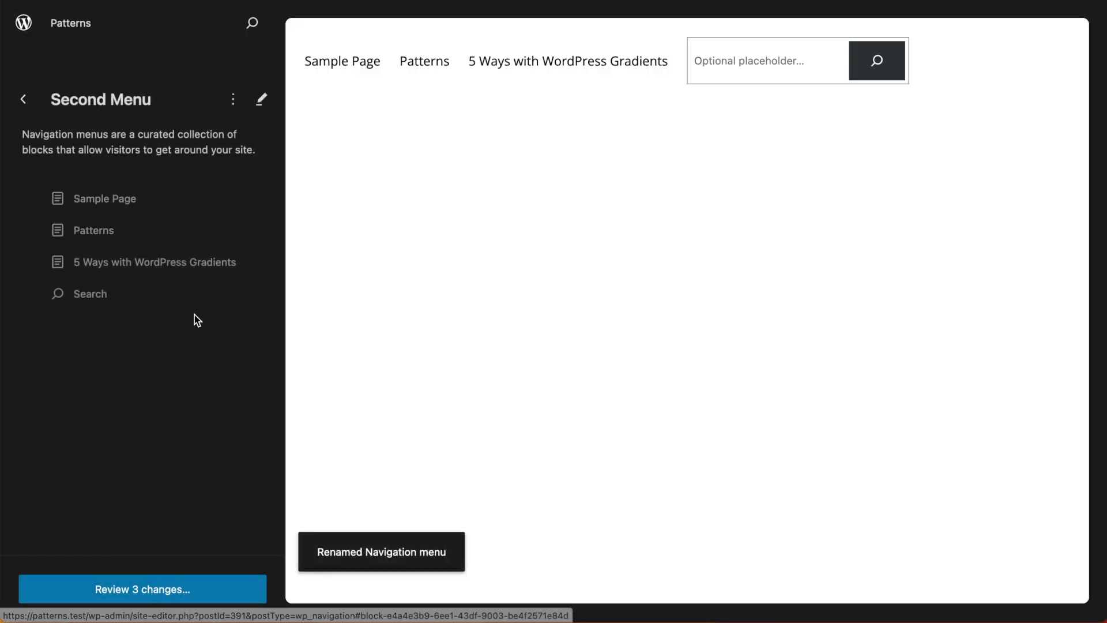
click(253, 294)
click(308, 404)
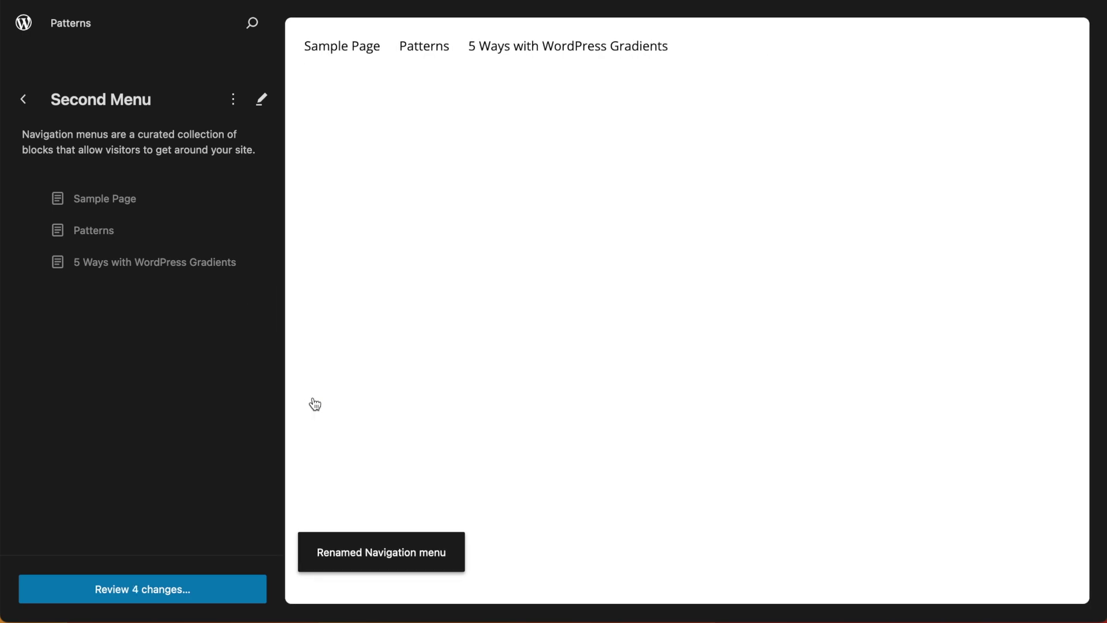
click(254, 262)
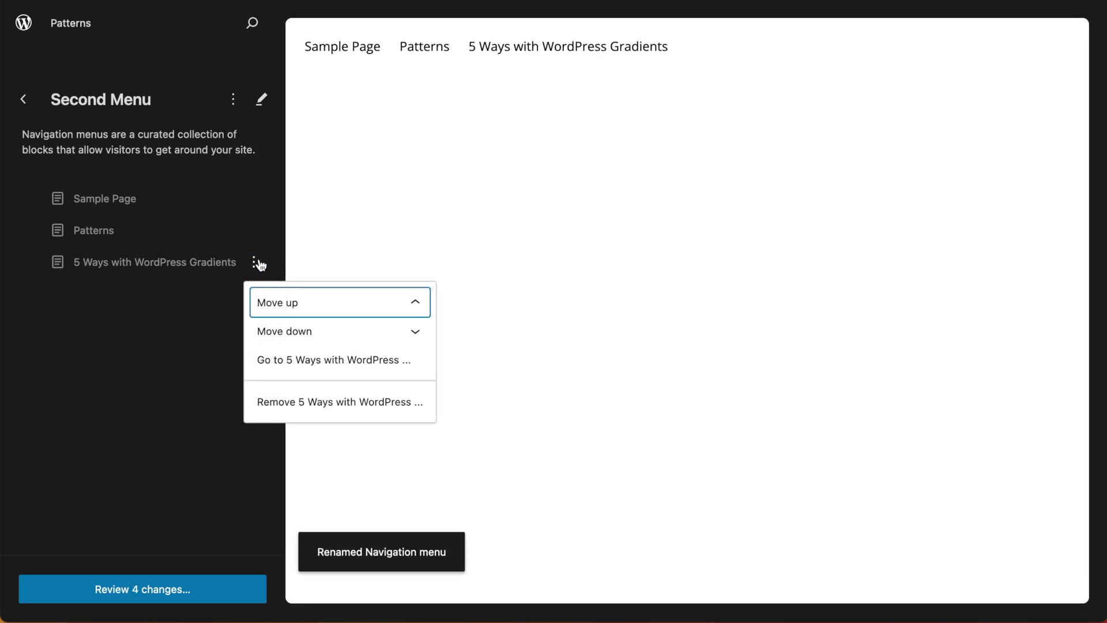
click(309, 404)
click(25, 98)
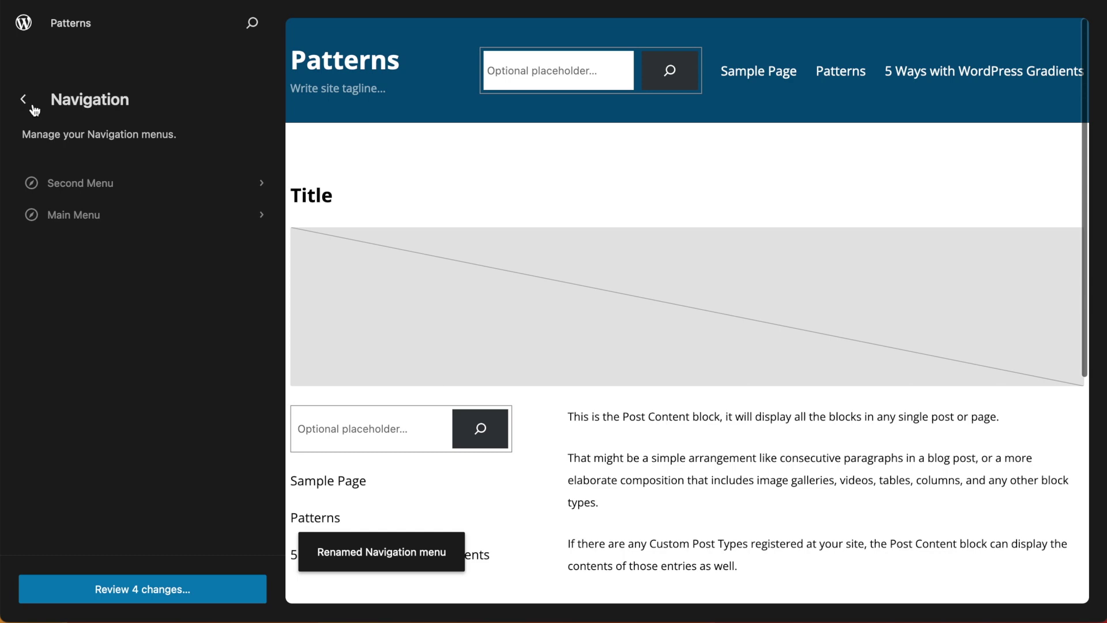
click(24, 99)
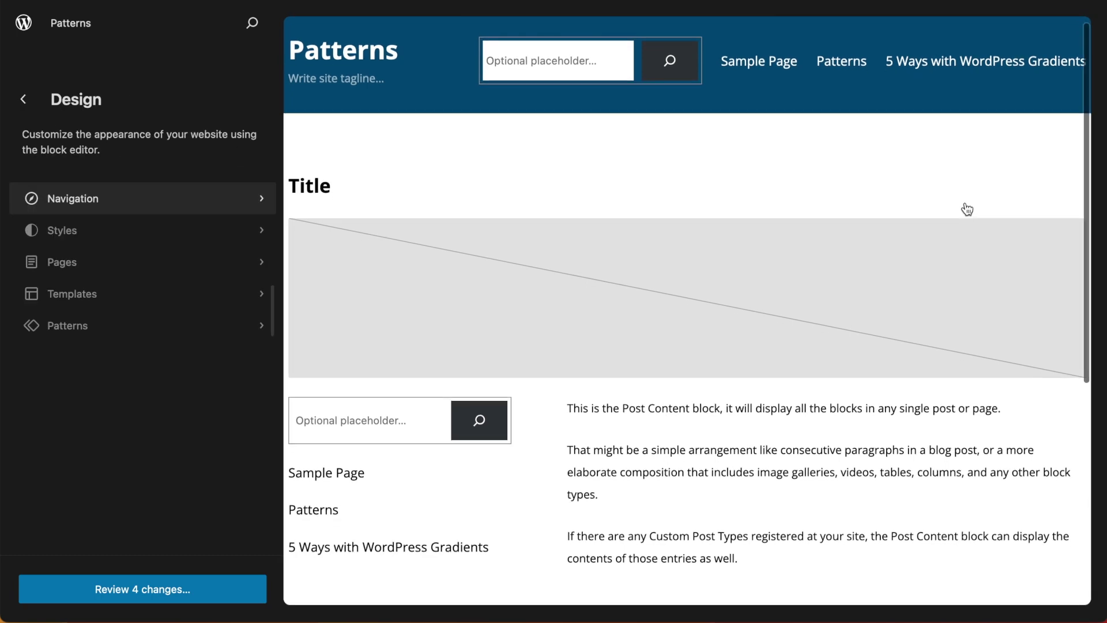
Step: Switch the Front Page sidebar Navigation block to Second Menu and select its parent Group
click(987, 209)
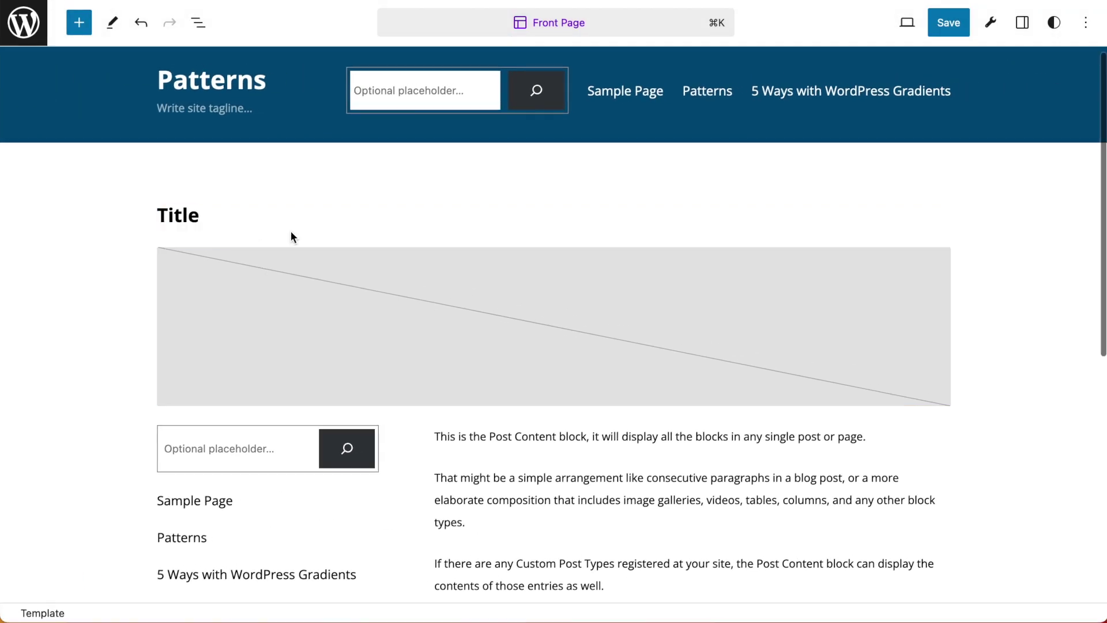
scroll(455, 319, down, 5)
click(403, 329)
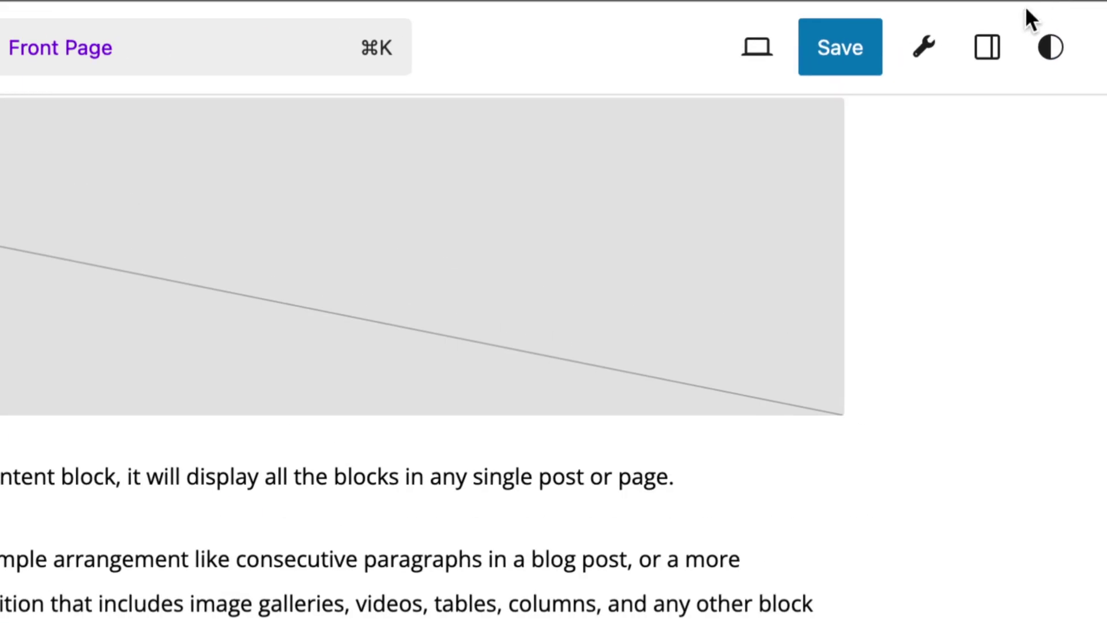
click(987, 47)
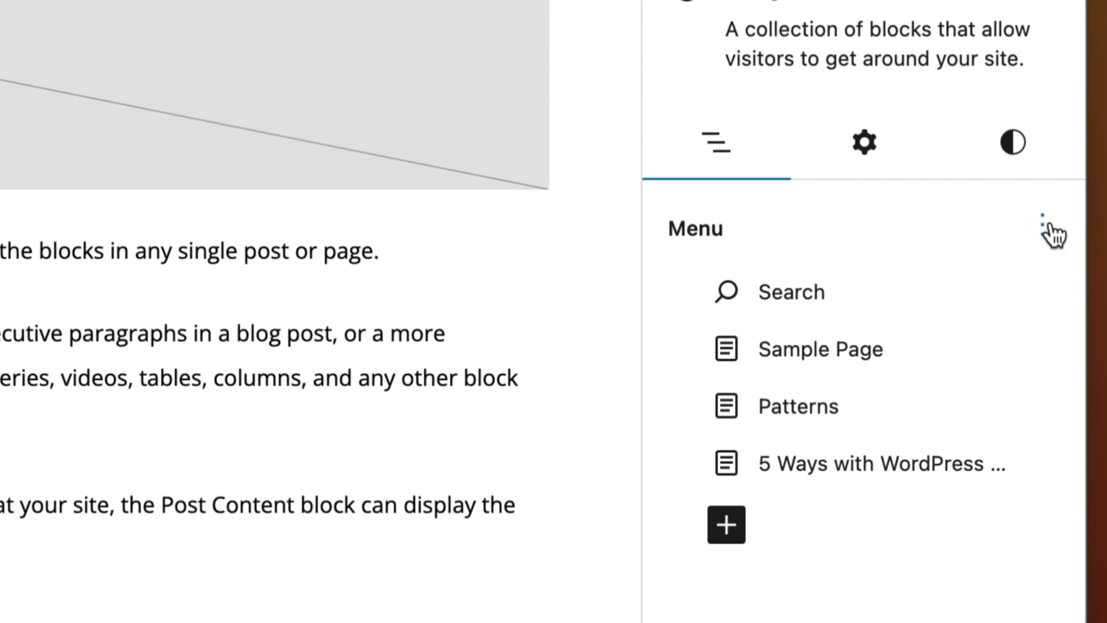
click(1085, 225)
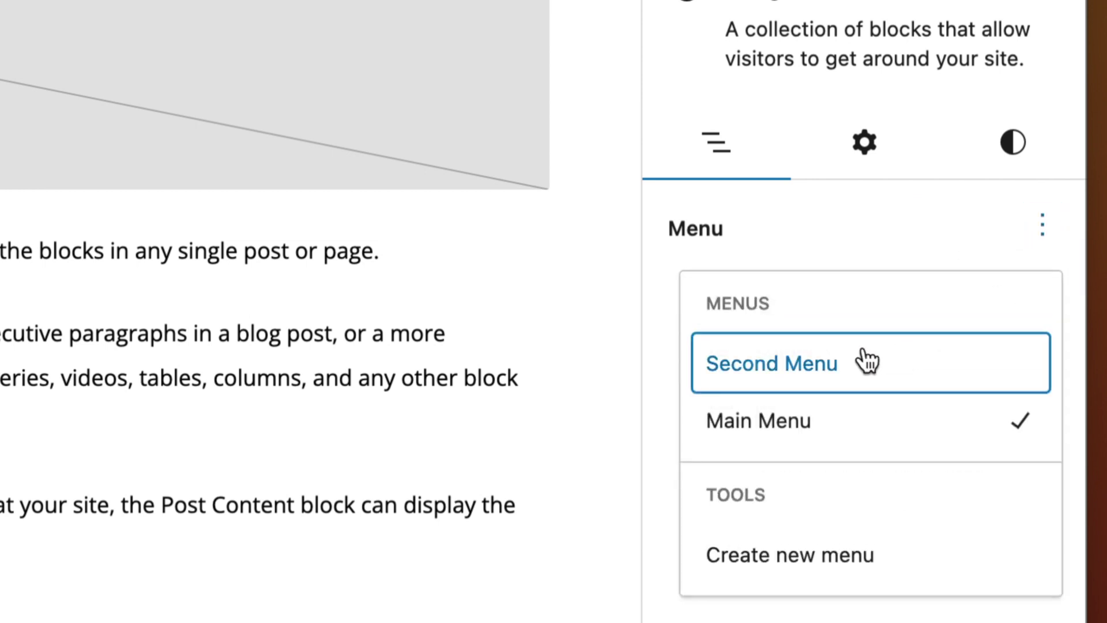
click(830, 369)
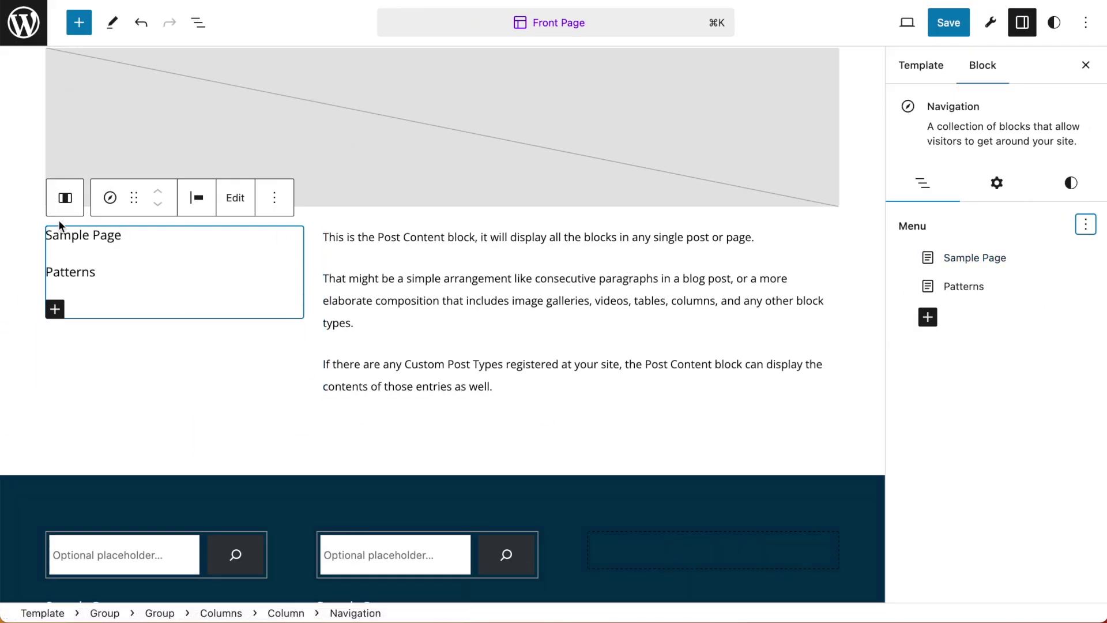
click(29, 250)
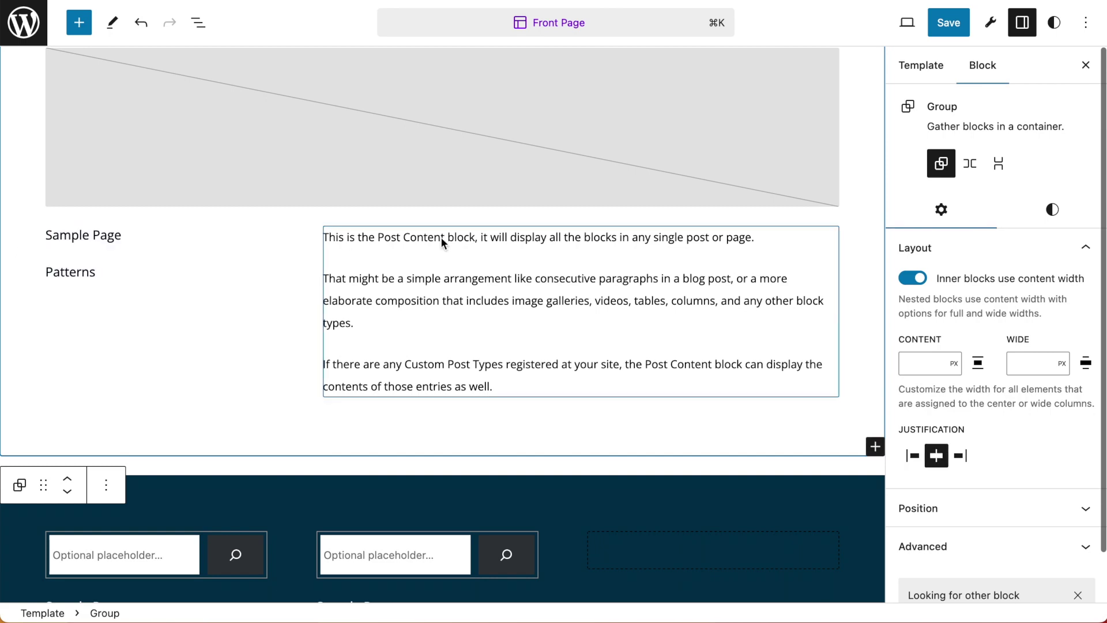
Step: Select the Navigation block in the footer's middle column and show its block settings
scroll(497, 288, down, 3)
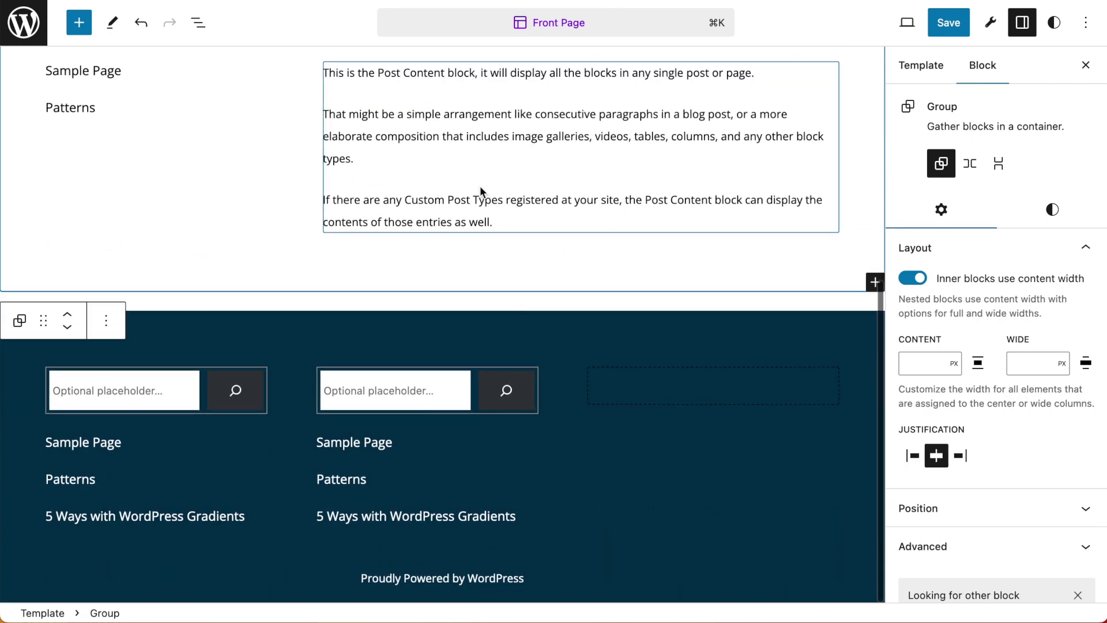
click(1020, 23)
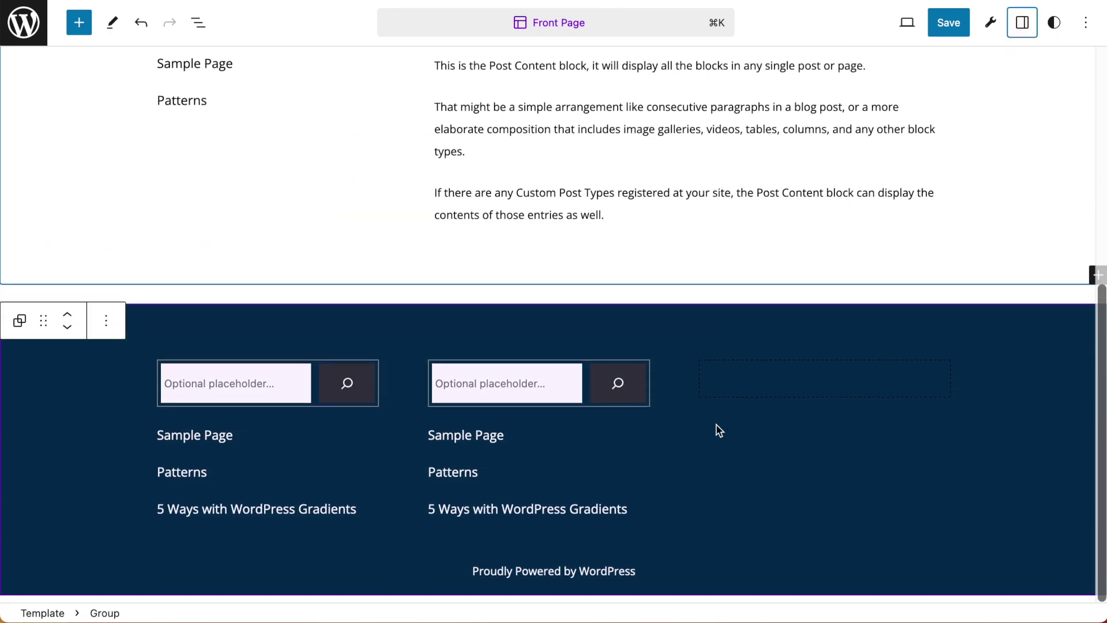
click(650, 453)
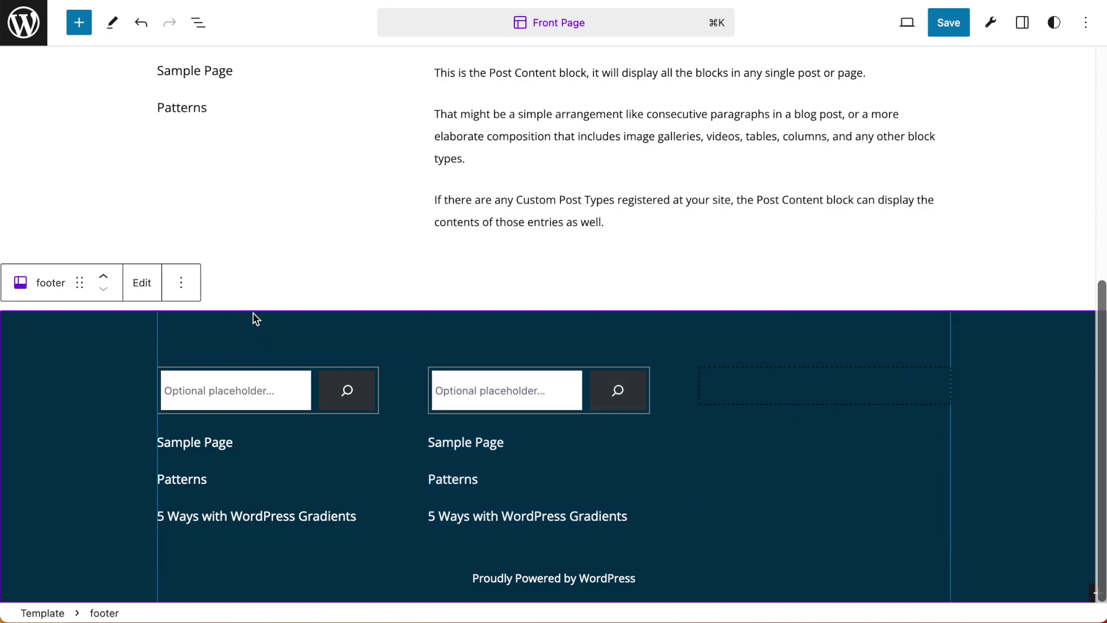
click(670, 466)
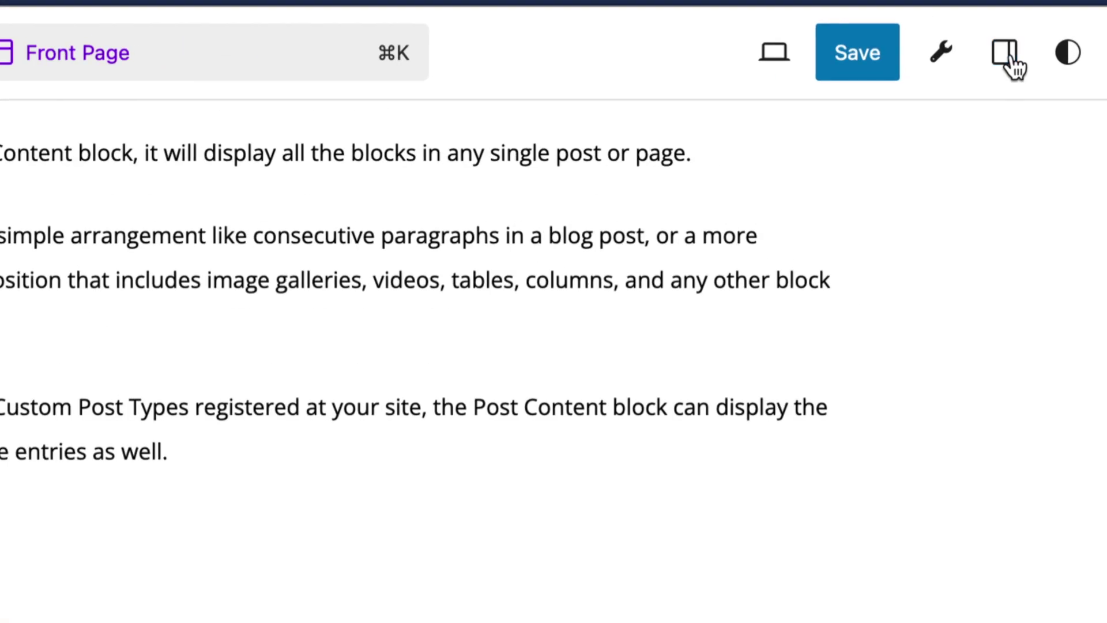
click(1023, 25)
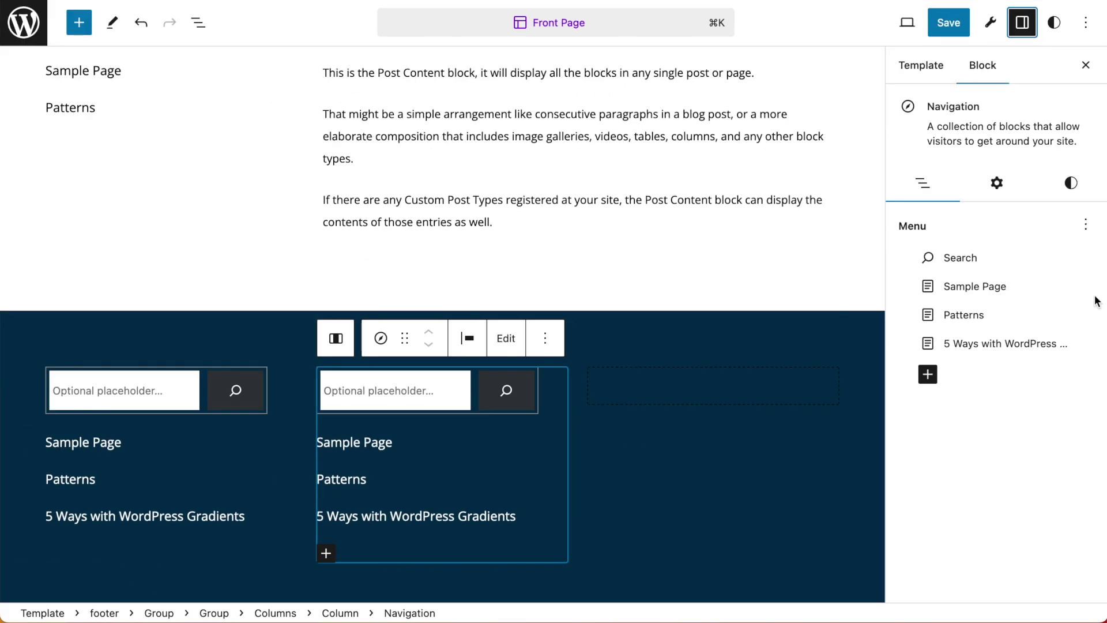
Step: Replace the middle footer navigation's menu with a new empty menu and add a Custom Link
click(1086, 225)
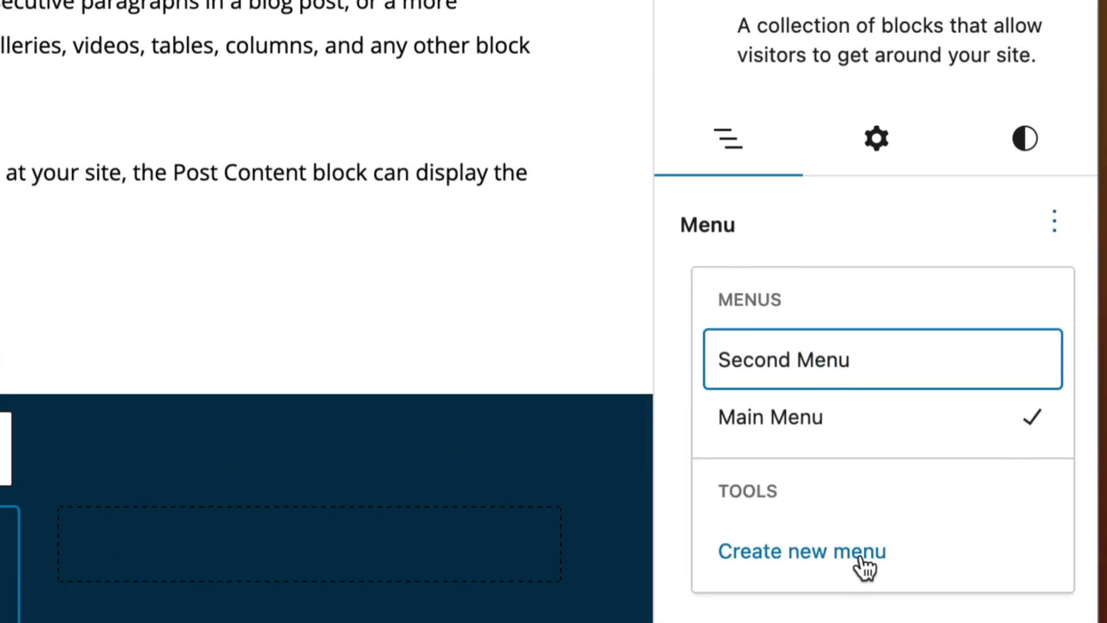
click(863, 565)
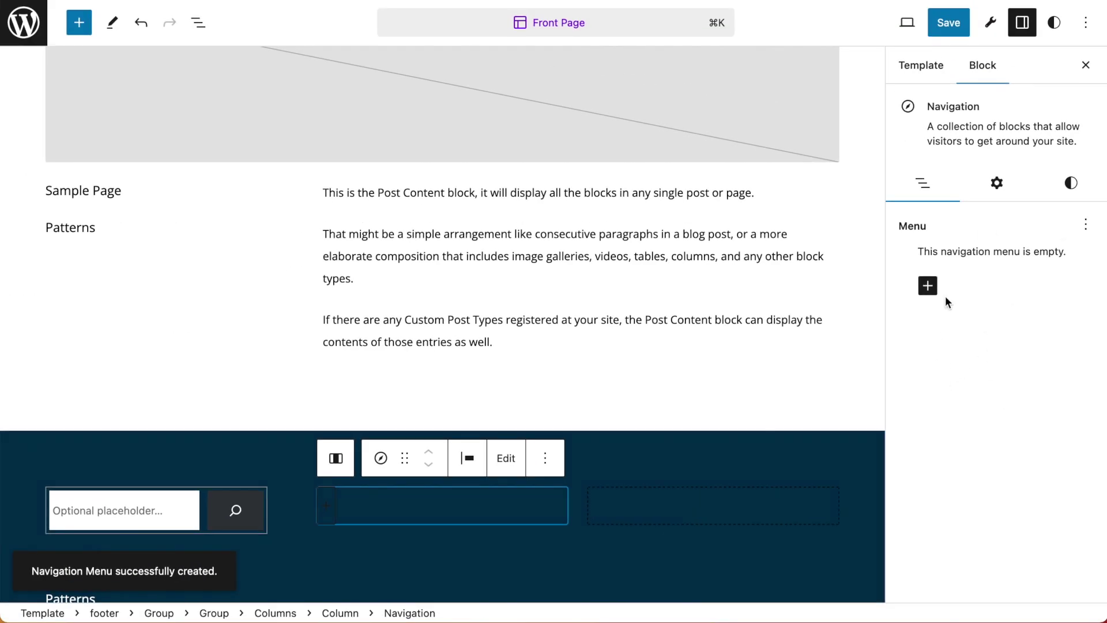
click(928, 286)
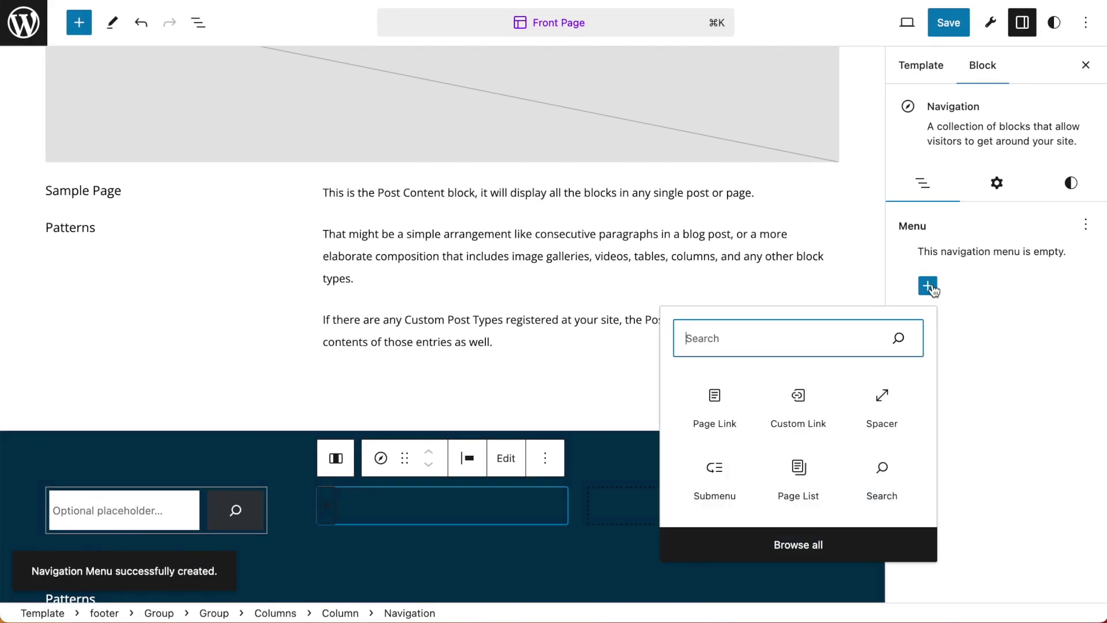
click(783, 396)
Step: Point the first custom link to the suggested Twitter profile address
click(927, 304)
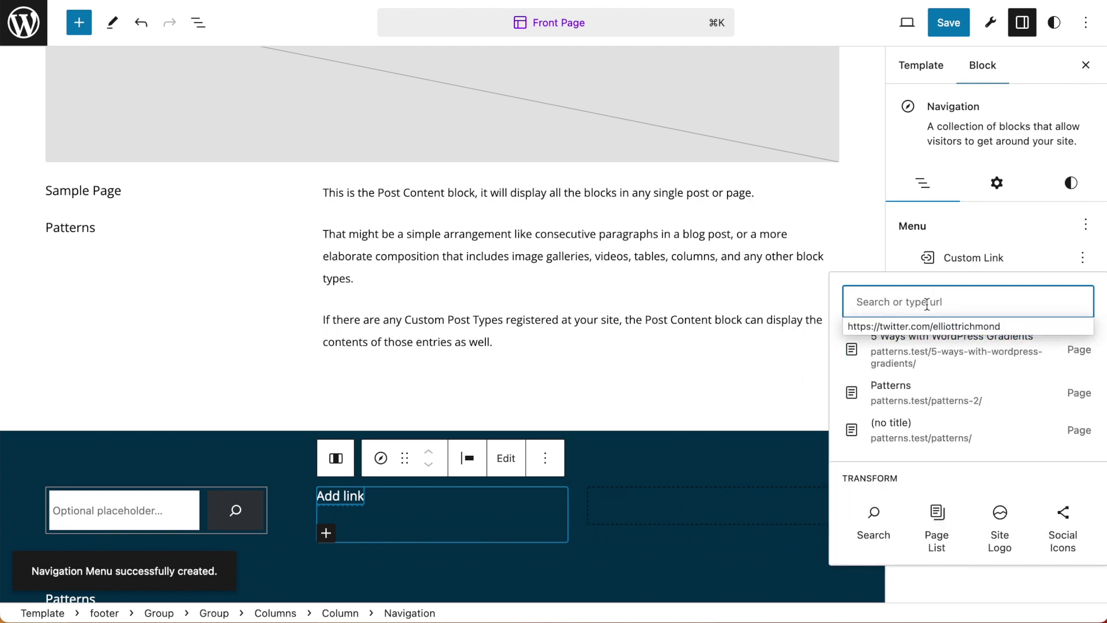
text(htt)
key(Down)
key(Return)
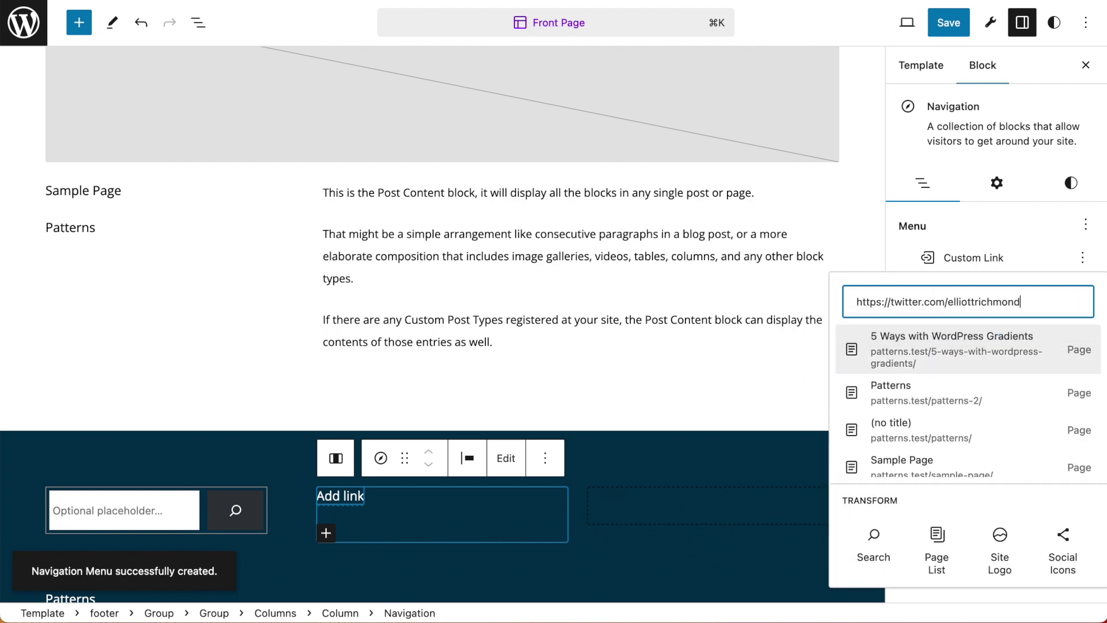
key(Return)
Step: Add a second custom link pointing to the suggested Instagram profile address
click(927, 290)
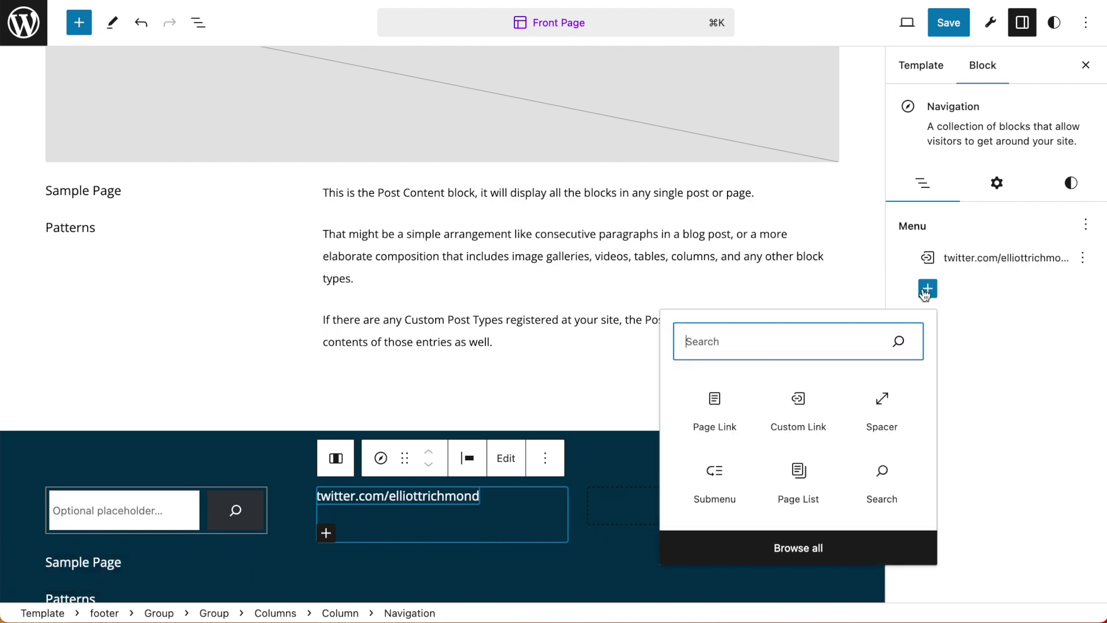
click(784, 430)
text(https)
key(Down)
key(Return)
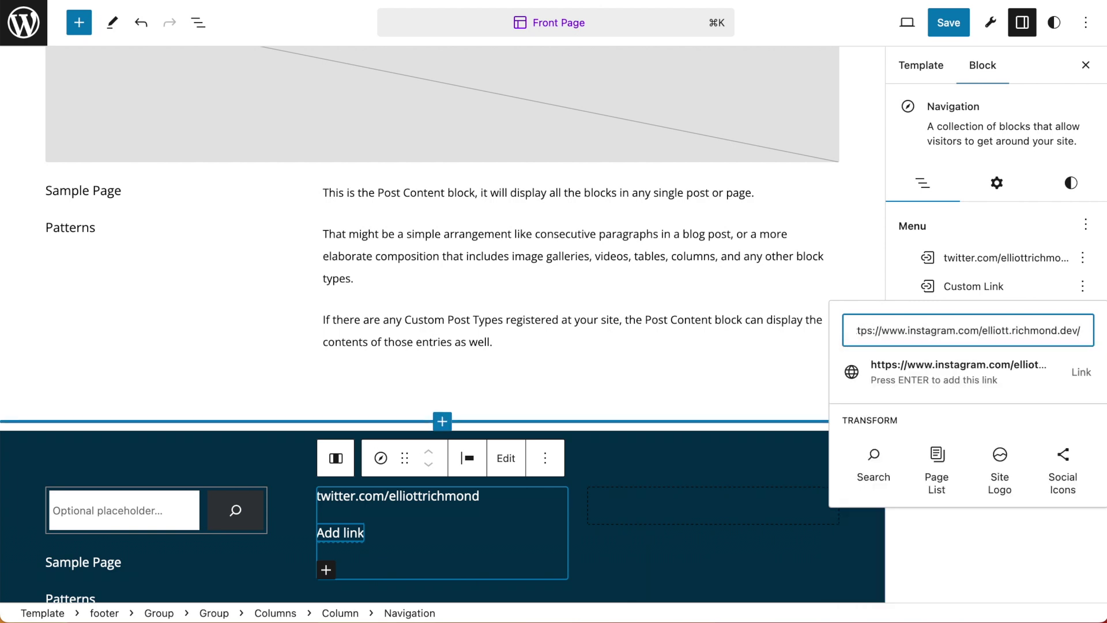
key(Return)
Step: Label the two footer links Twitter and Instagram
click(435, 496)
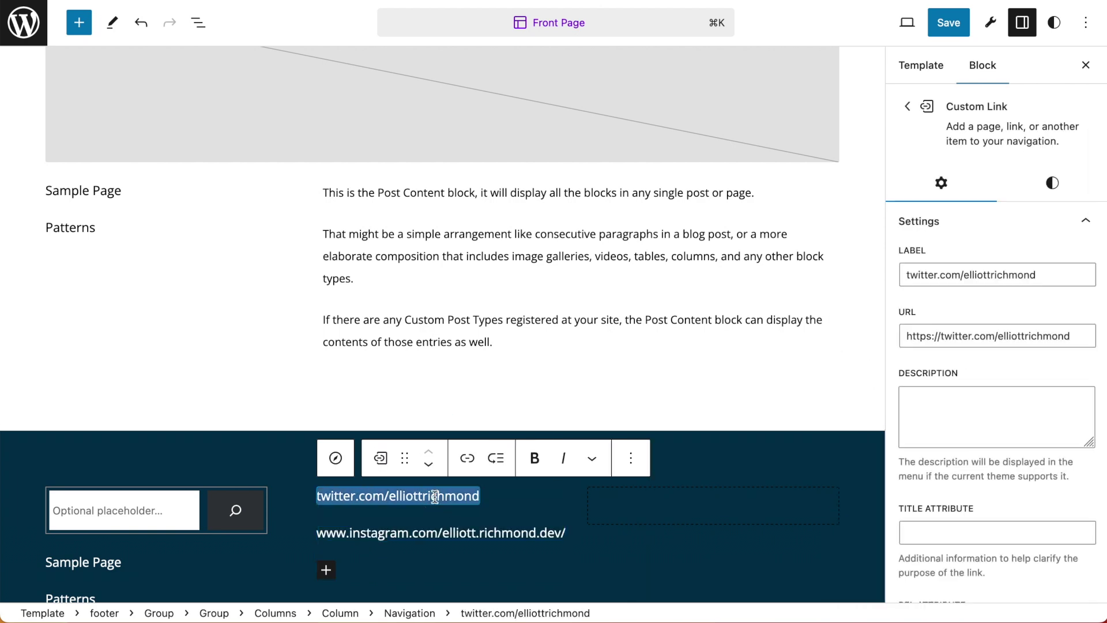
text(Twitter)
click(478, 531)
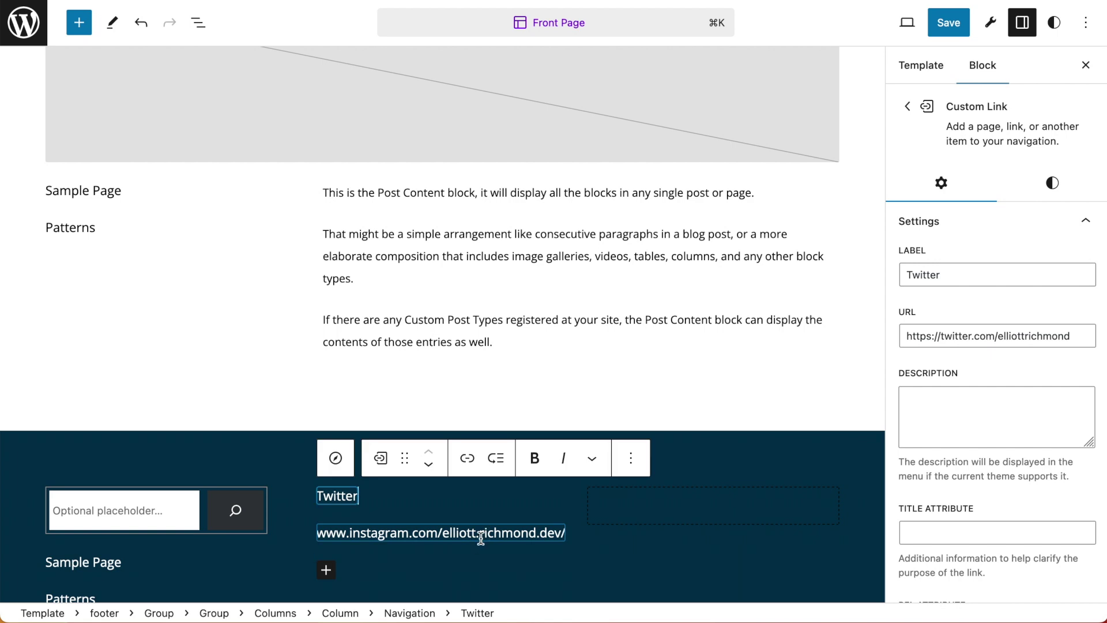
text(Instagram)
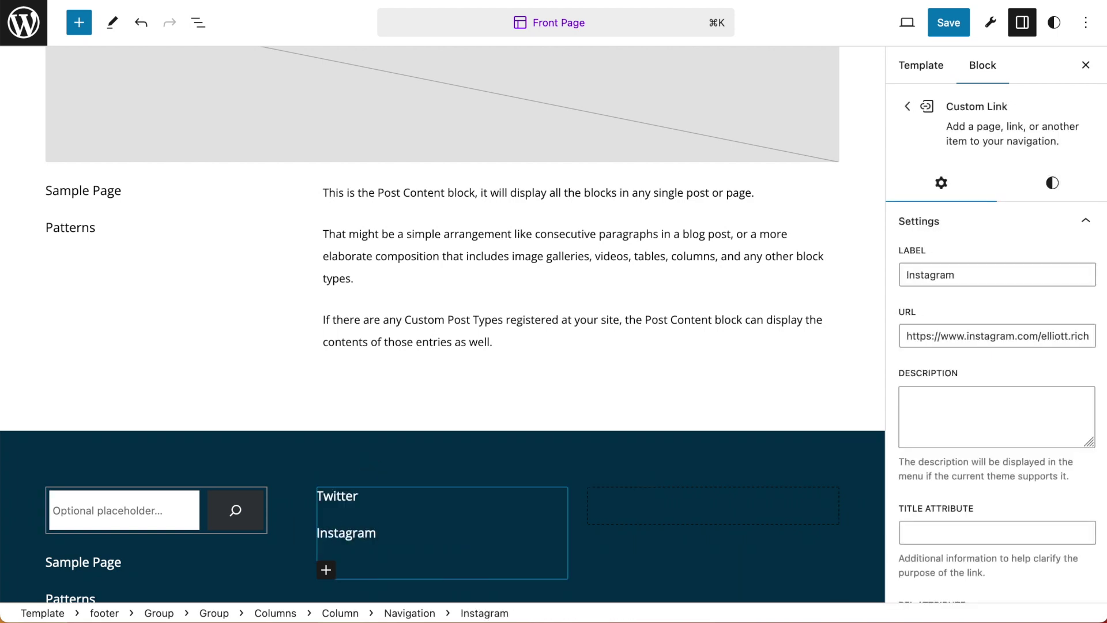
double_click(345, 496)
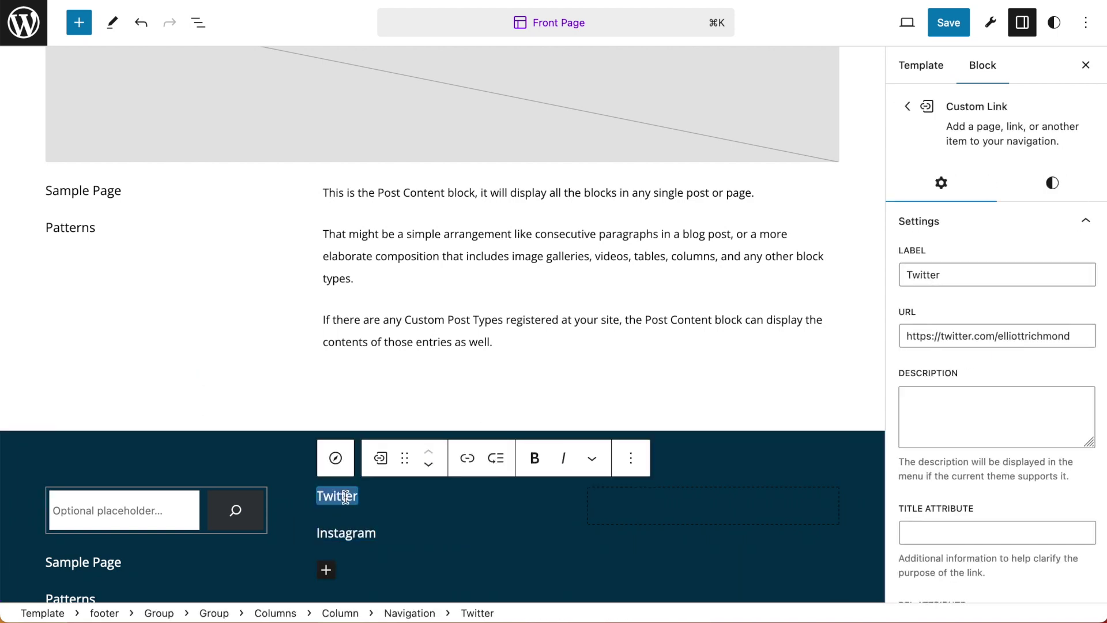
text(XXXXXXXXX)
click(556, 407)
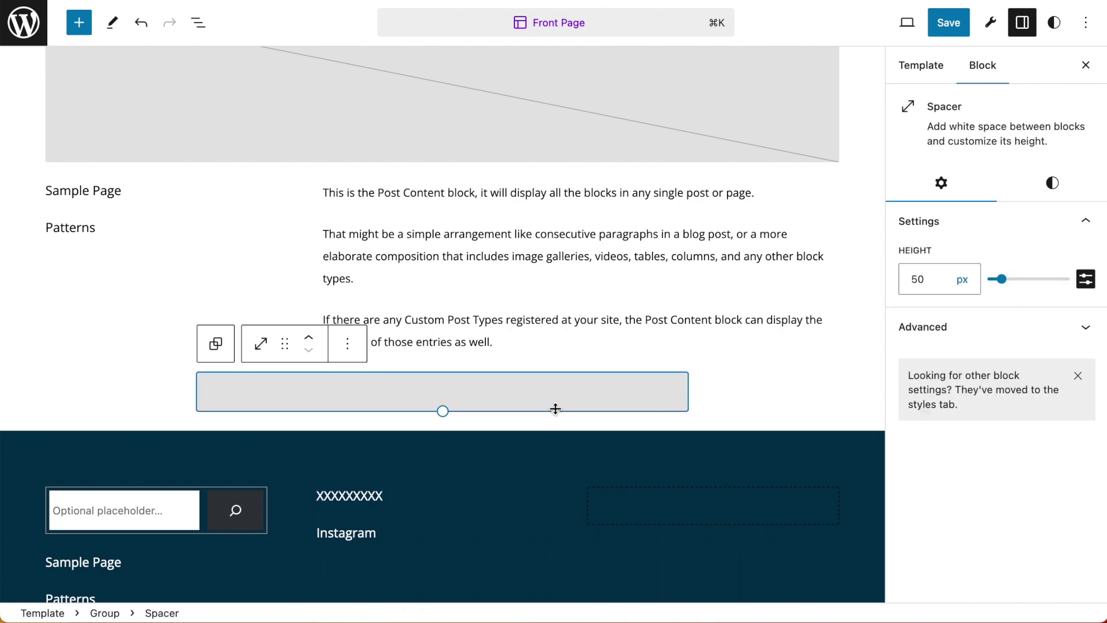
Step: Select the footer, close the Settings sidebar, and scroll back up to the header
click(458, 510)
scroll(655, 494, down, 2)
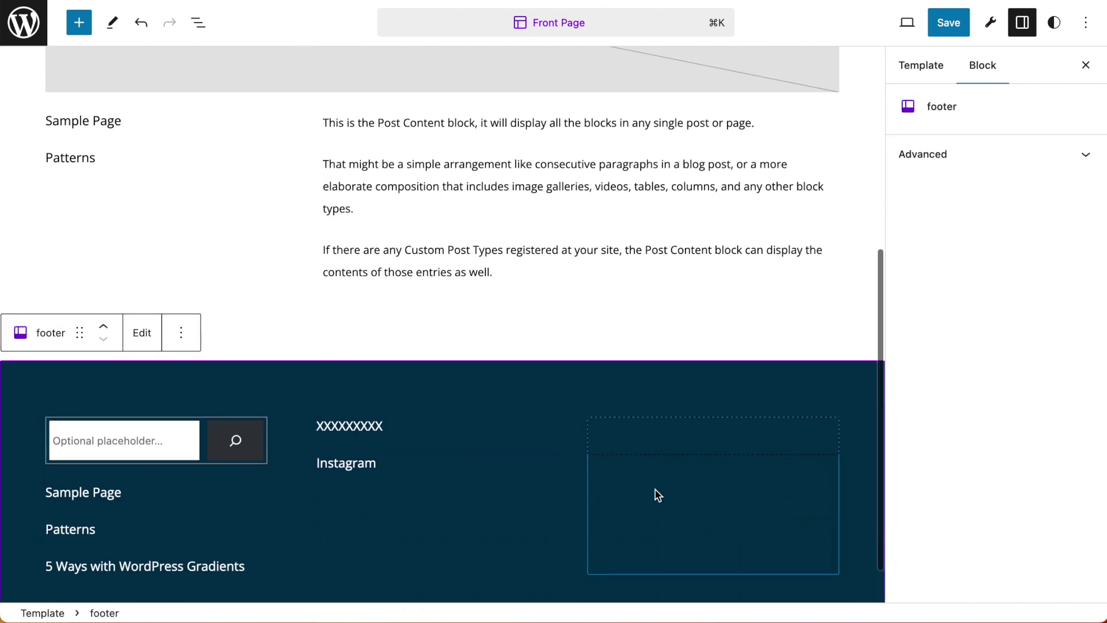
scroll(656, 494, up, 5)
click(1087, 64)
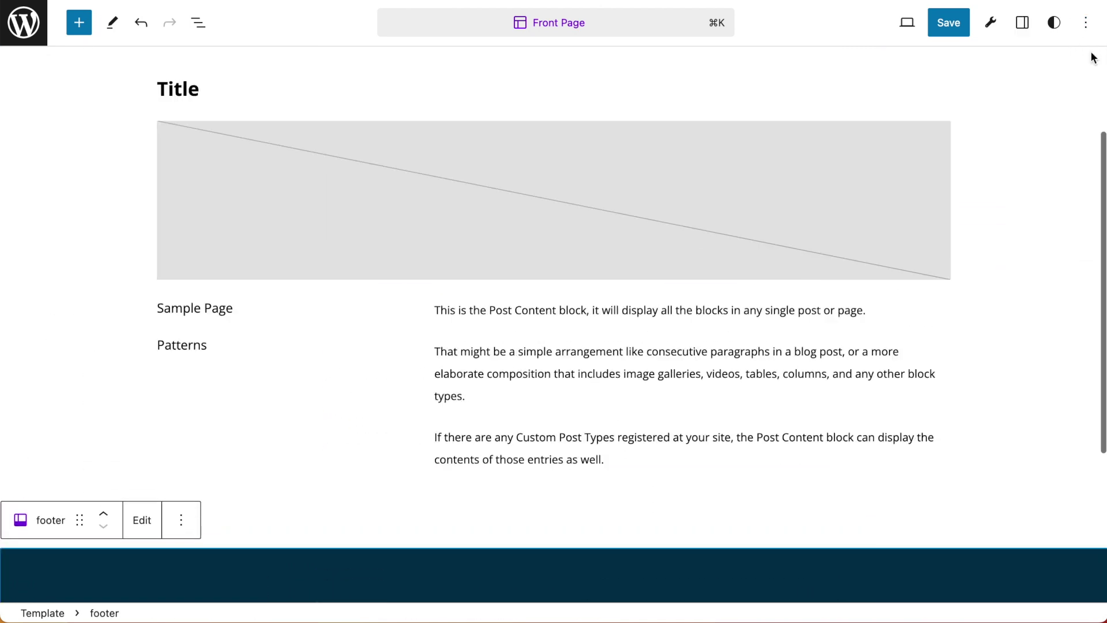
scroll(461, 236, up, 3)
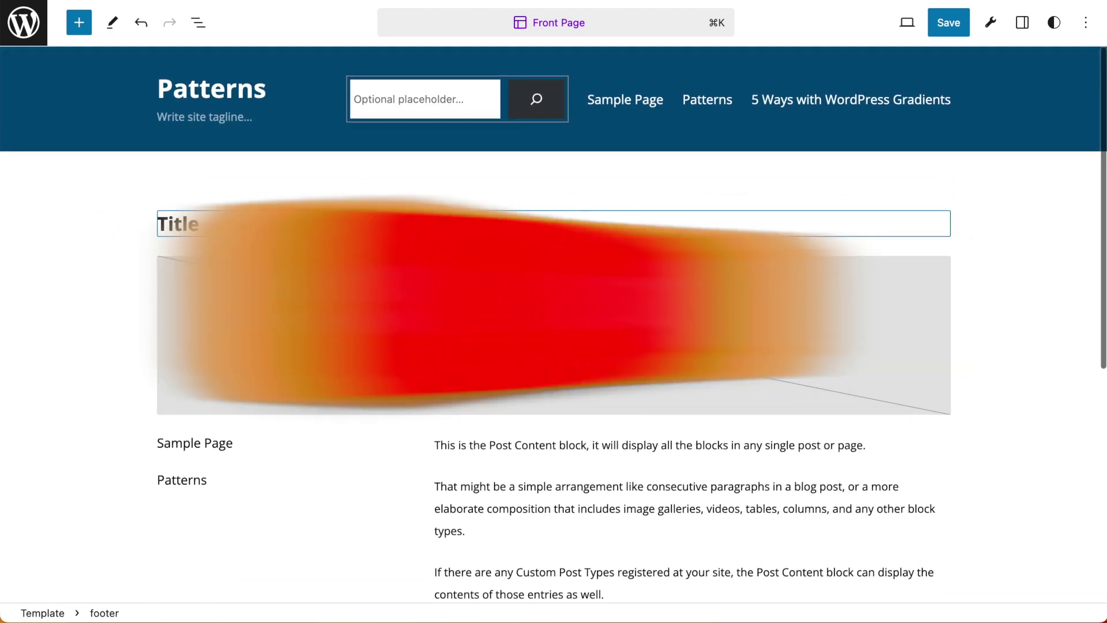